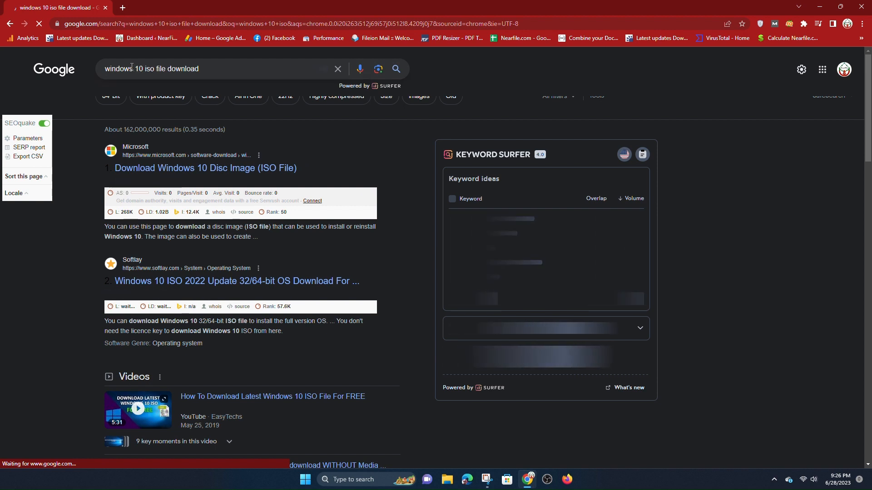
Open the 'Download Windows 10 Disc Image (ISO File)' result from the windows 10 iso search
triple_click(132, 68)
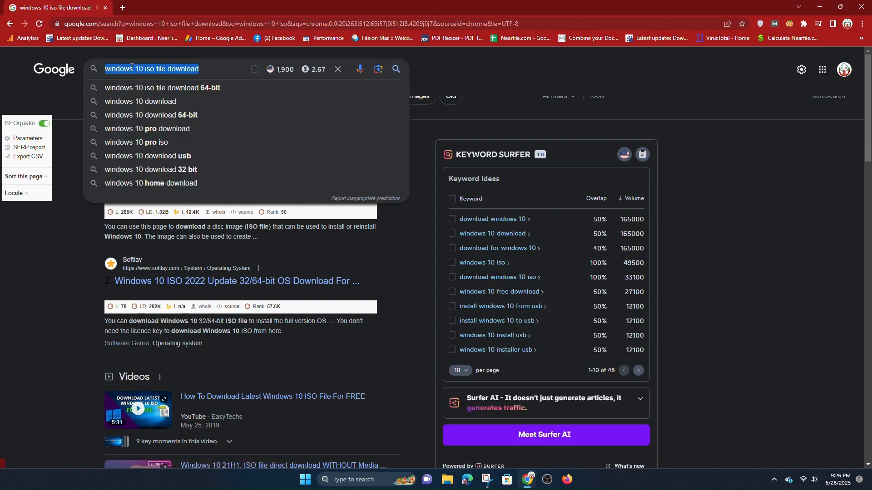
left_click(51, 215)
left_click(131, 170)
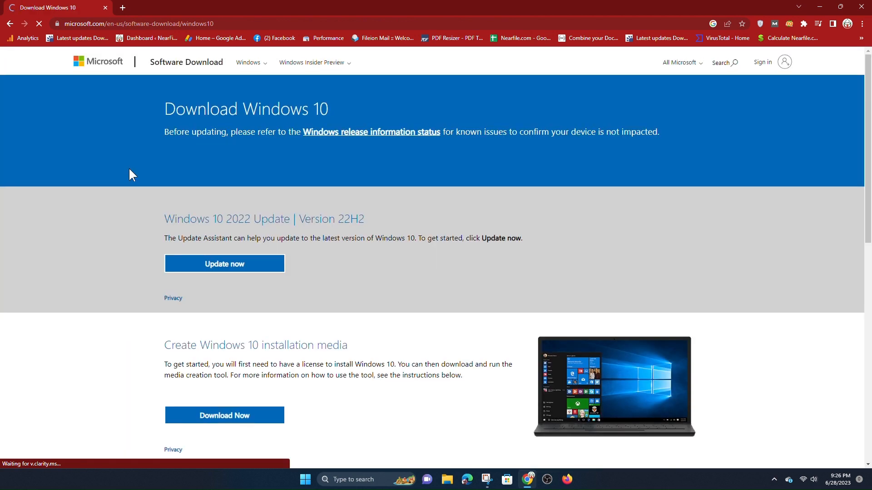
Download MediaCreationTool22H2.exe from 'Create Windows 10 installation media' and run it
scroll(152, 217, "down", 2)
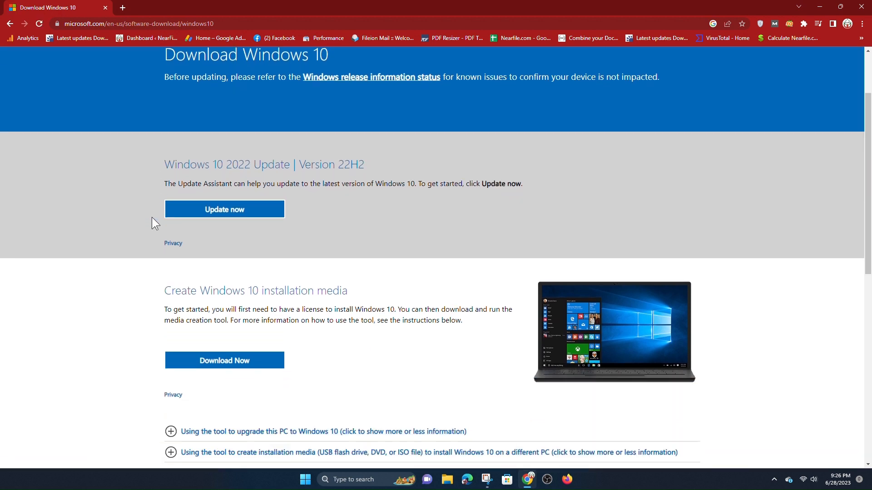
left_click(226, 358)
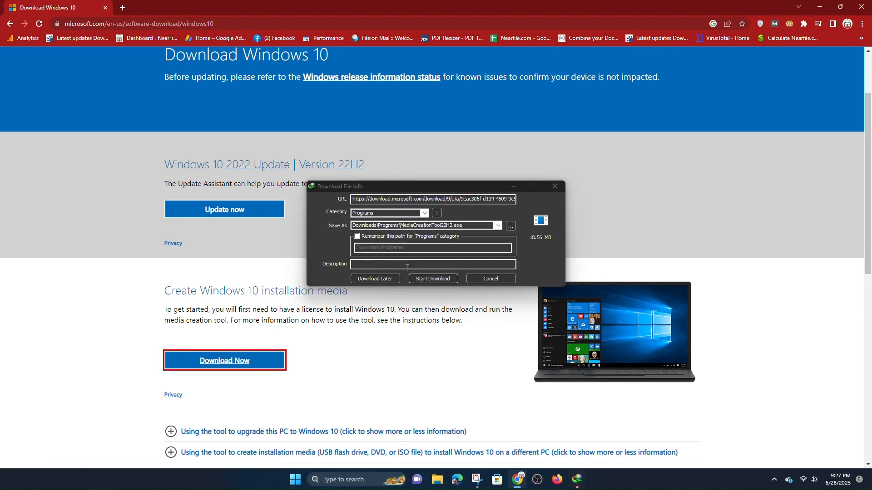
left_click(434, 280)
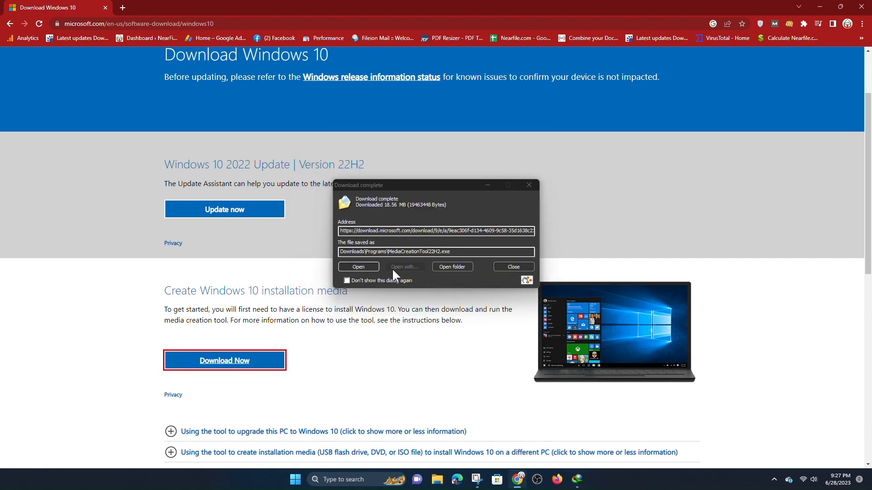
left_click(366, 266)
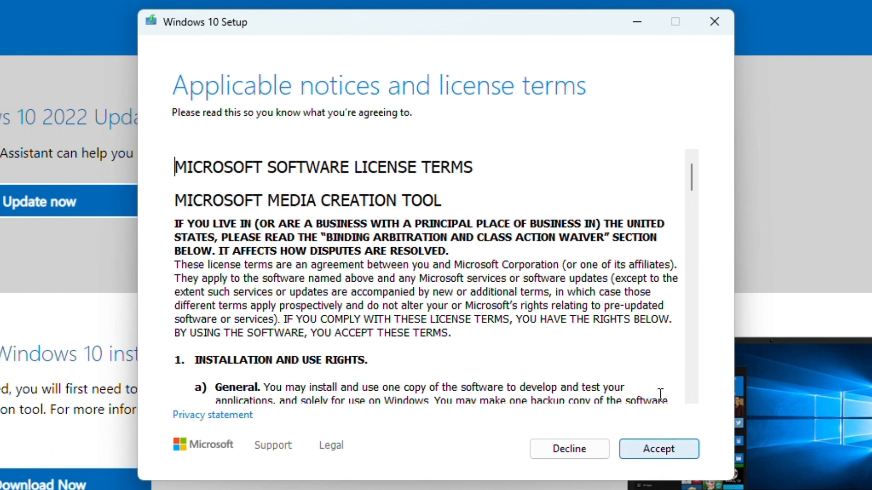
Accept the license, choose installation media for another PC with recommended options, and pick ISO file
scroll(654, 365, "down", 12)
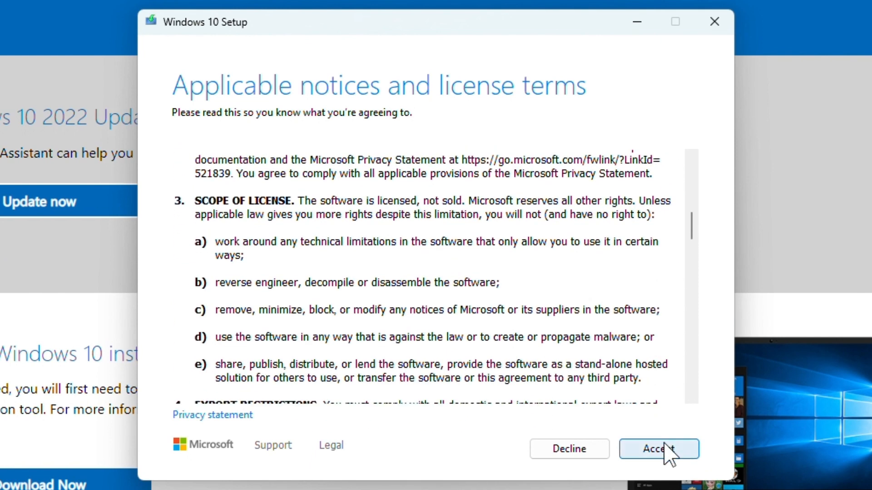
left_click(664, 444)
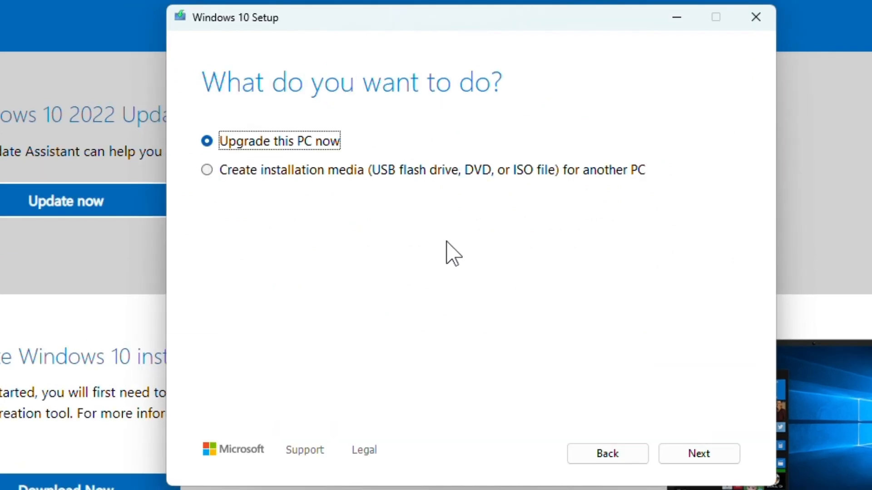
left_click(278, 172)
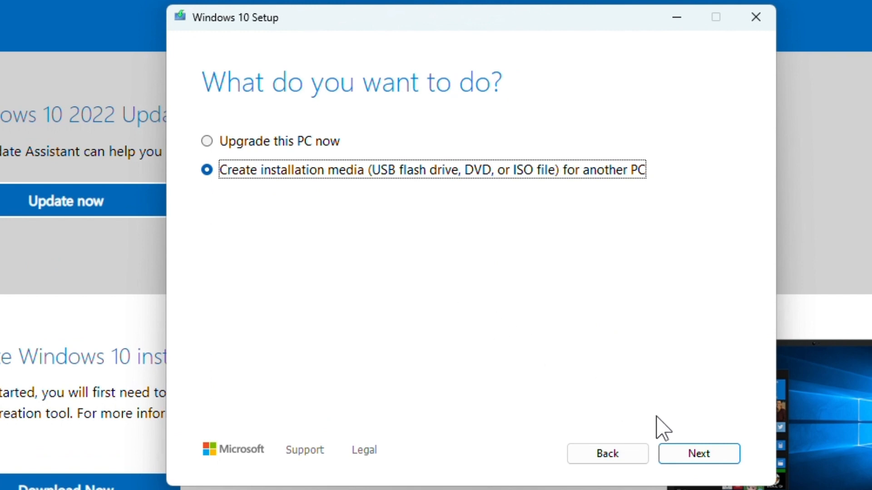
left_click(703, 454)
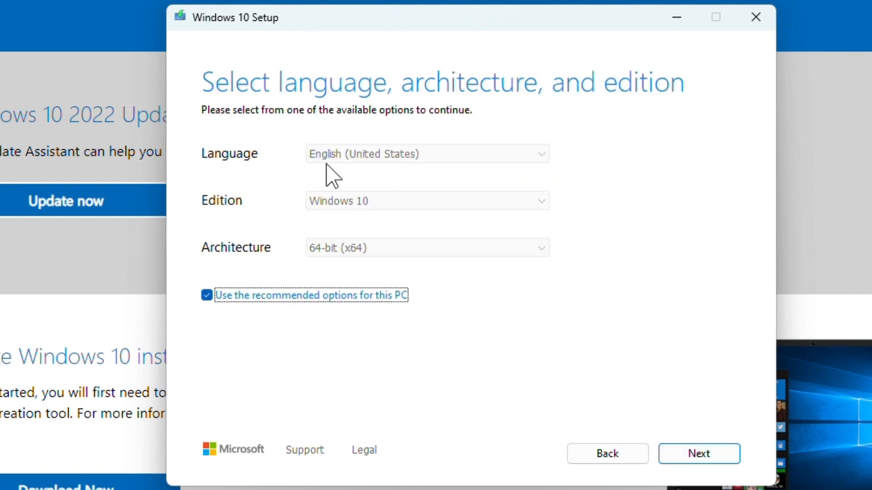
left_click(673, 454)
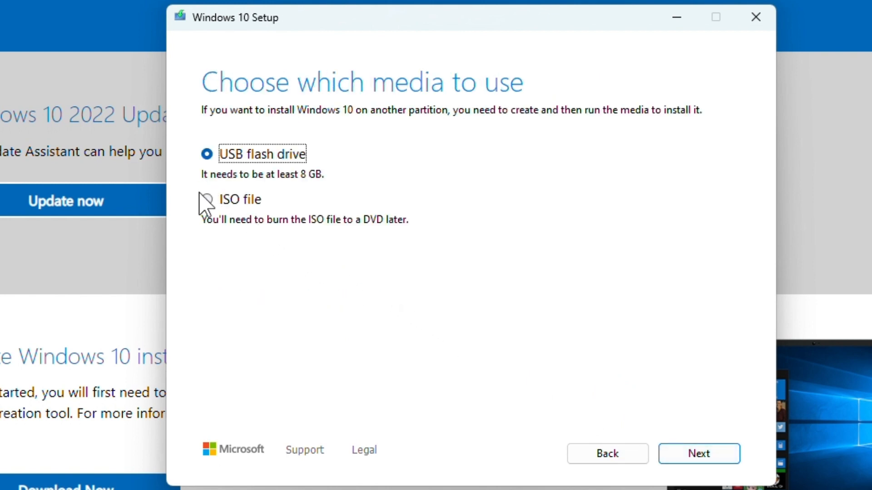
left_click(207, 200)
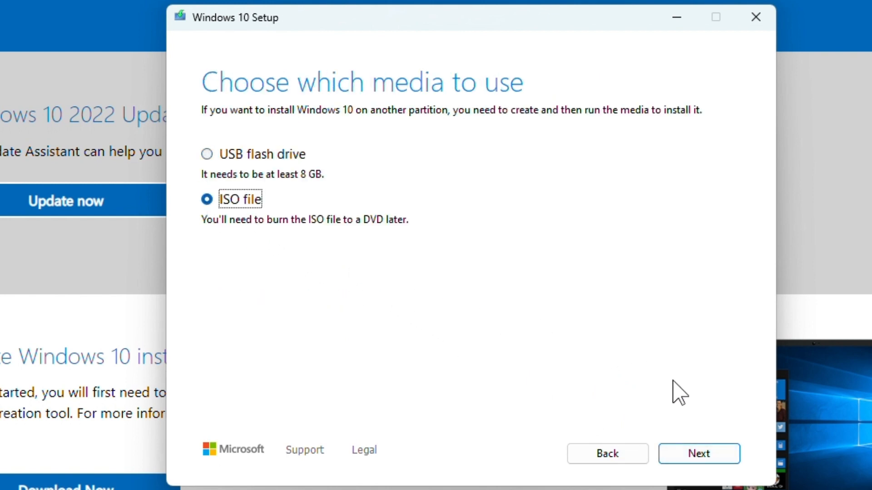
left_click(701, 454)
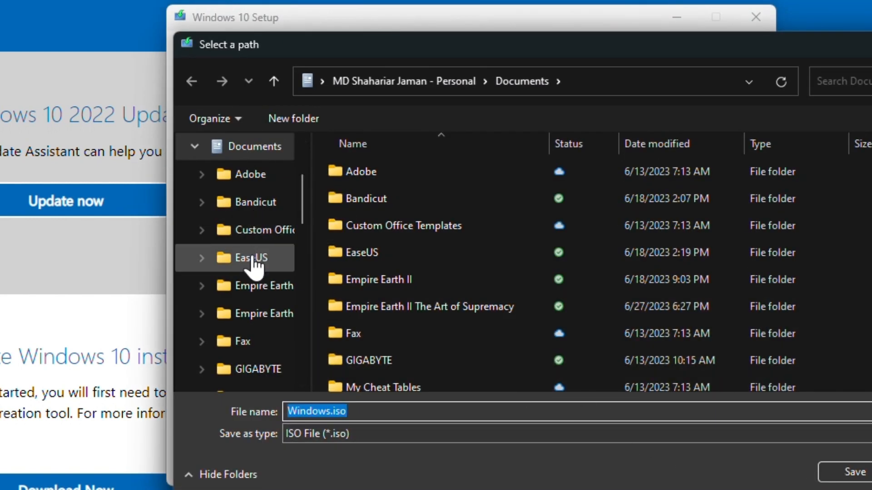
Save Windows.iso into G:\Windows\Win 10 on SSD Drive 2
scroll(267, 233, "down", 10)
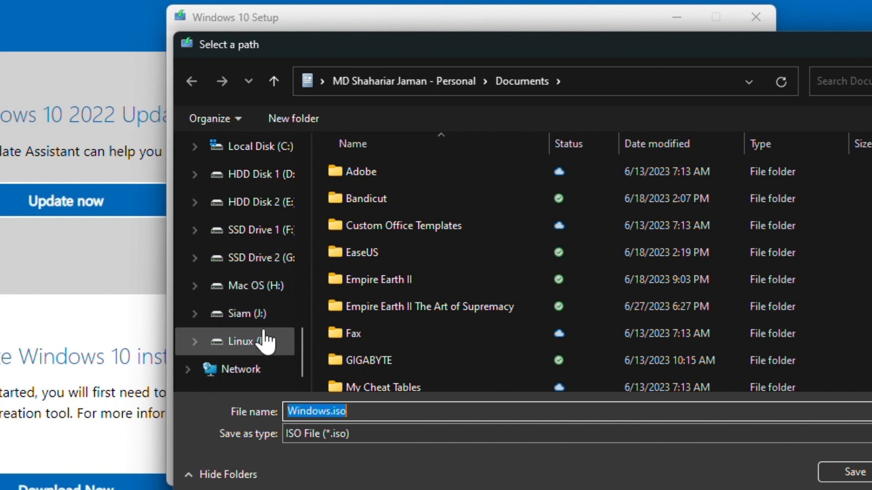
left_click(262, 263)
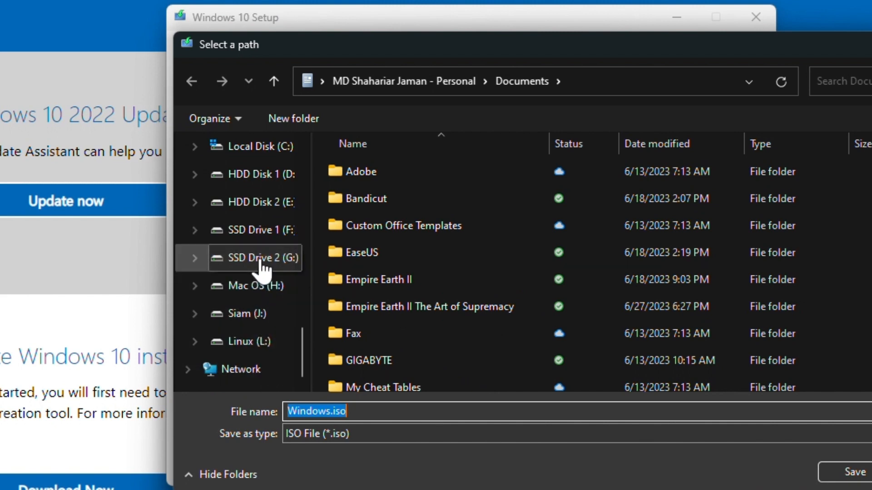
scroll(384, 249, "down", 3)
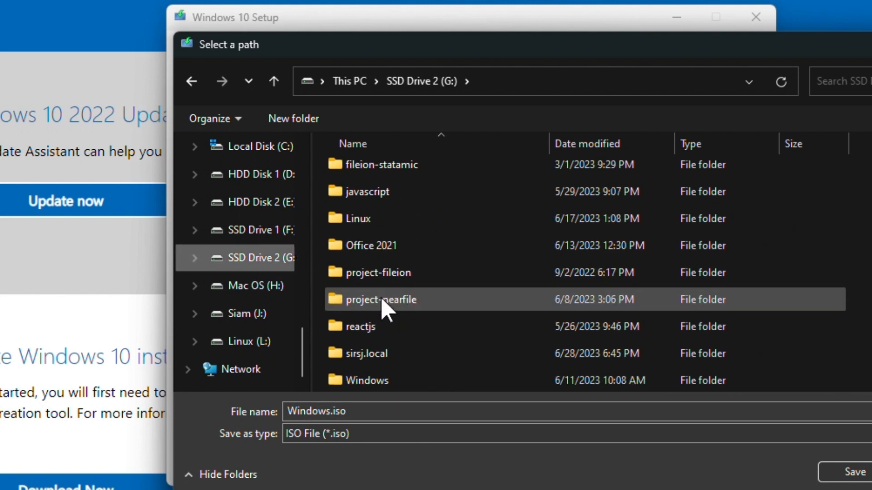
double_click(382, 381)
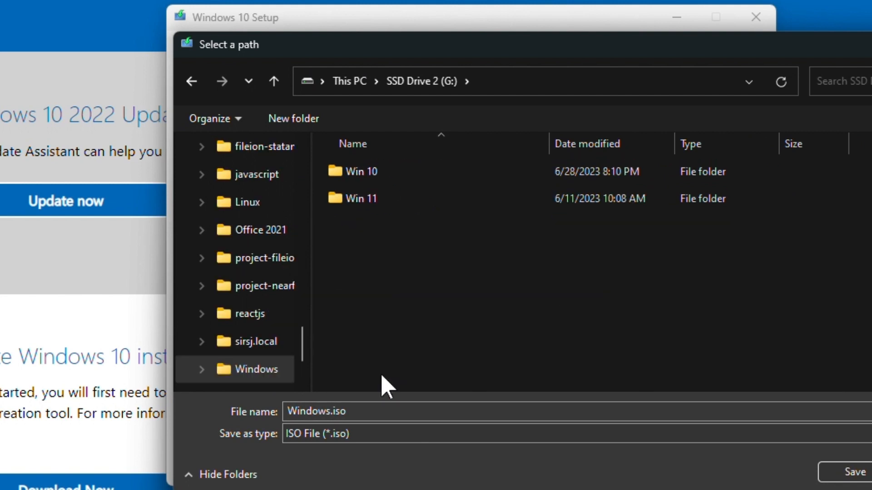
left_click(366, 178)
double_click(366, 178)
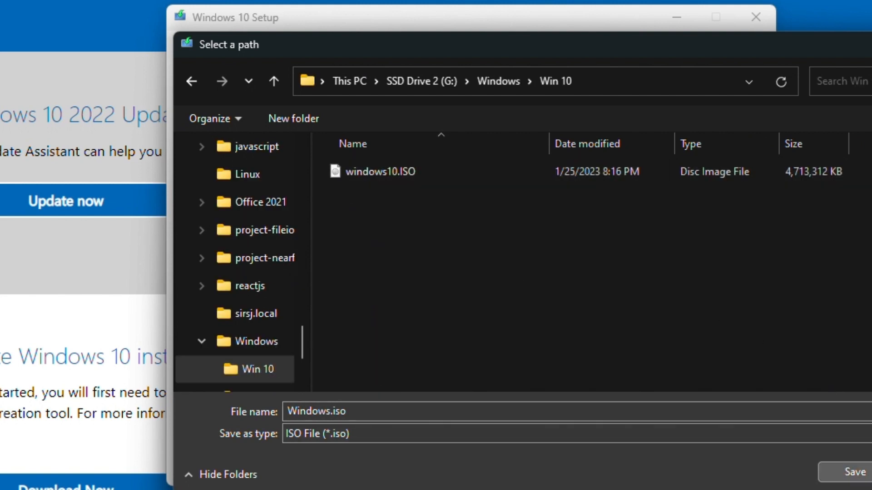
left_click(845, 472)
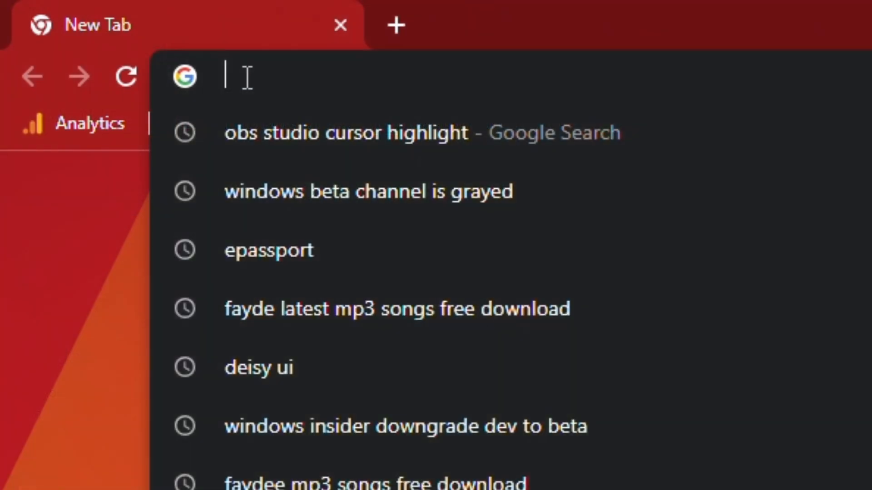
Search 'virtual box download' and open the official Oracle VM VirtualBox Downloads page
type("virtual box")
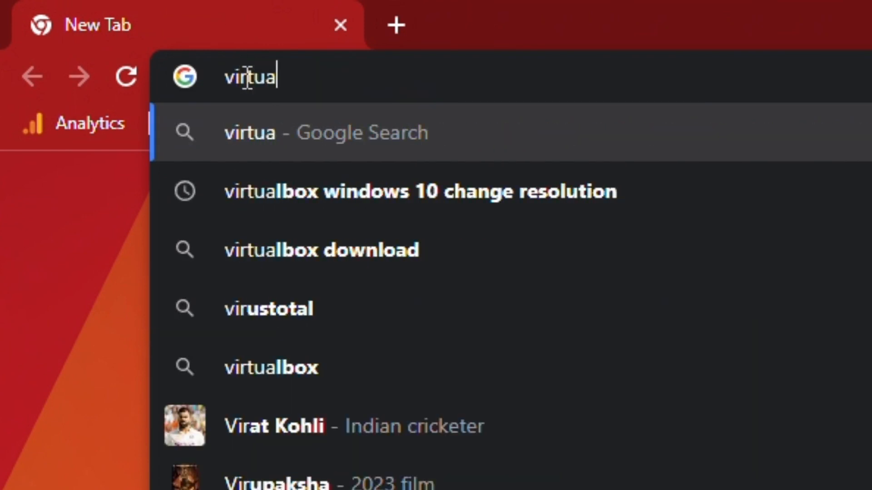
type(" donwn")
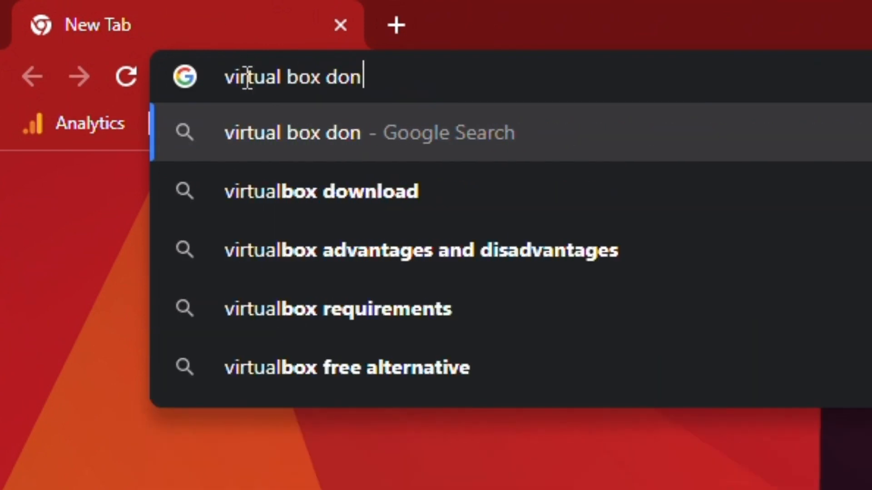
key("BackSpace")
key("BackSpace")
key("BackSpace")
type("wnload")
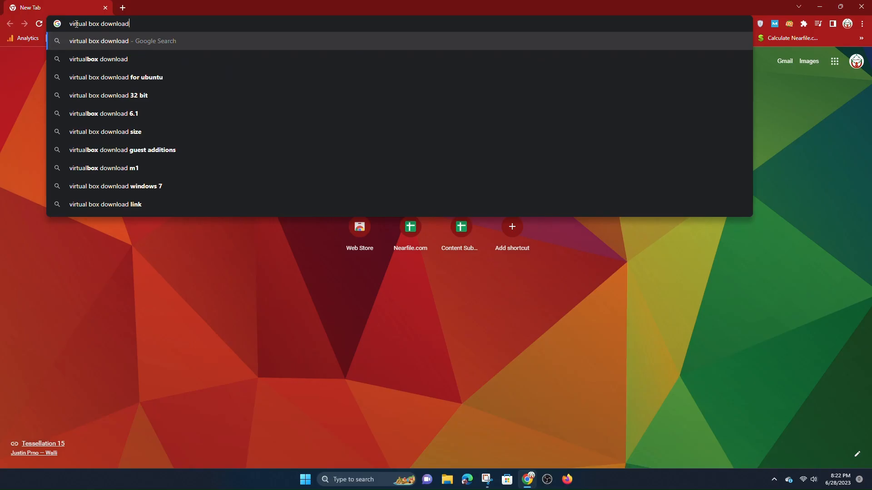
key("Return")
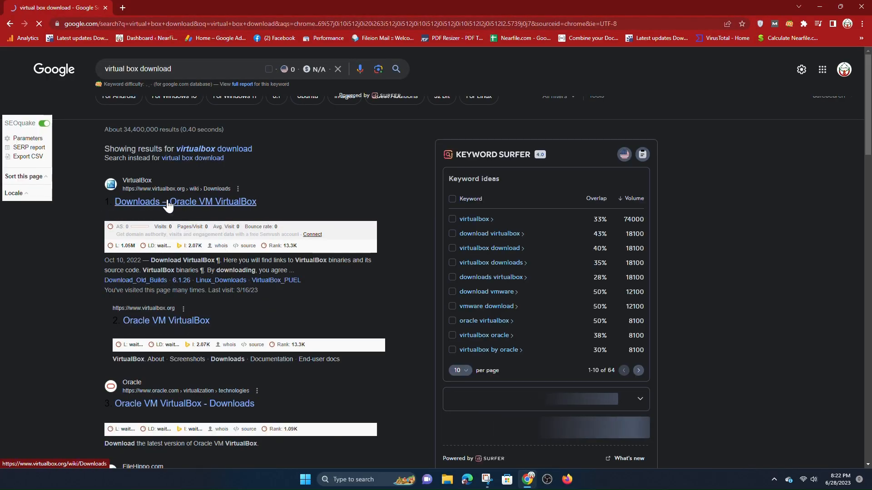
left_click(167, 201)
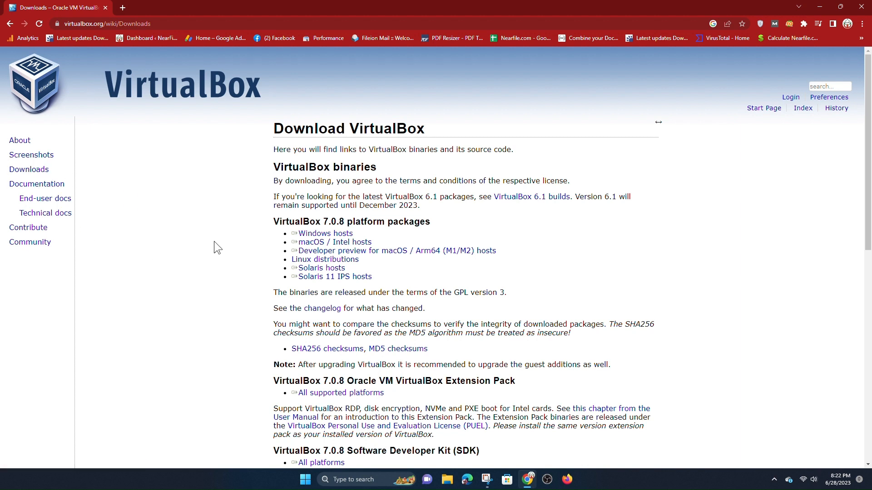
Download the VirtualBox 7.0.8 Windows hosts installer (105.50 MB) and run it
left_click(330, 234)
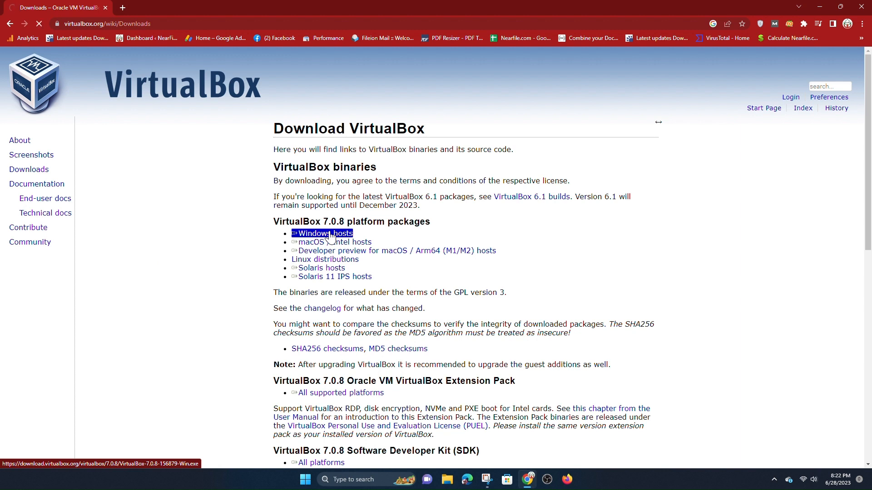
left_click(432, 279)
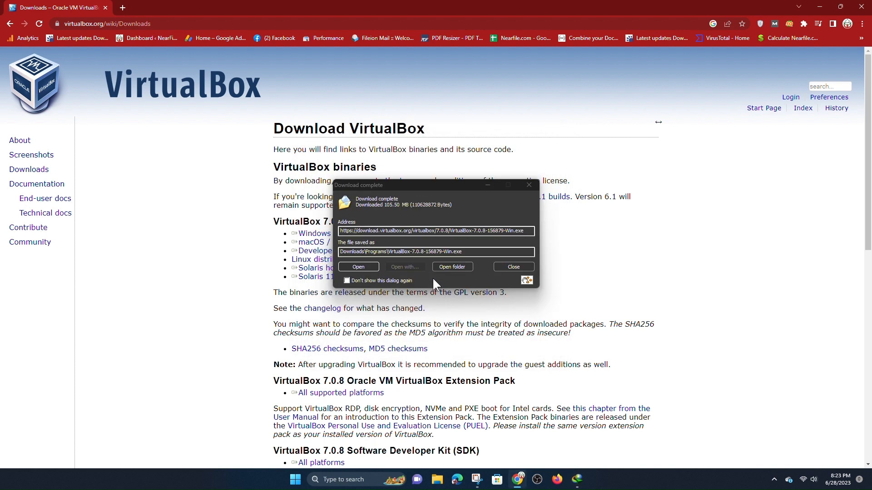
left_click(354, 268)
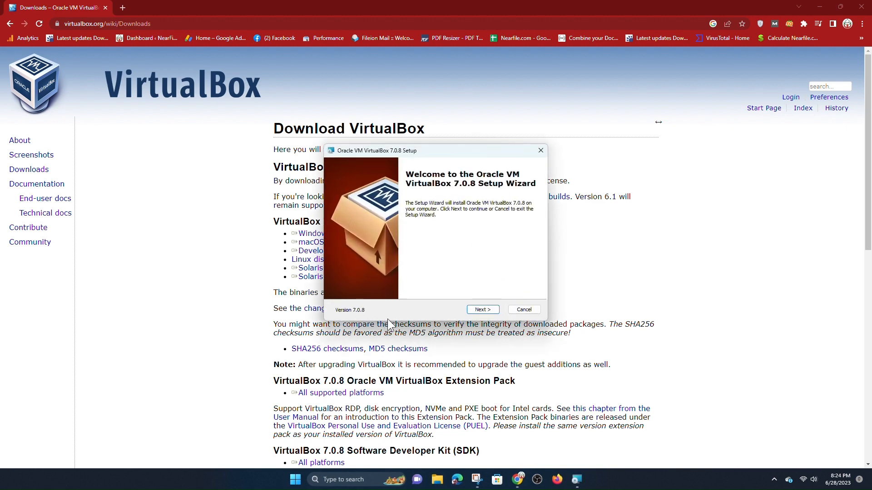
Install VirtualBox 7.0.8 with default features, accepting the network and Python warnings, then finish
left_click(482, 310)
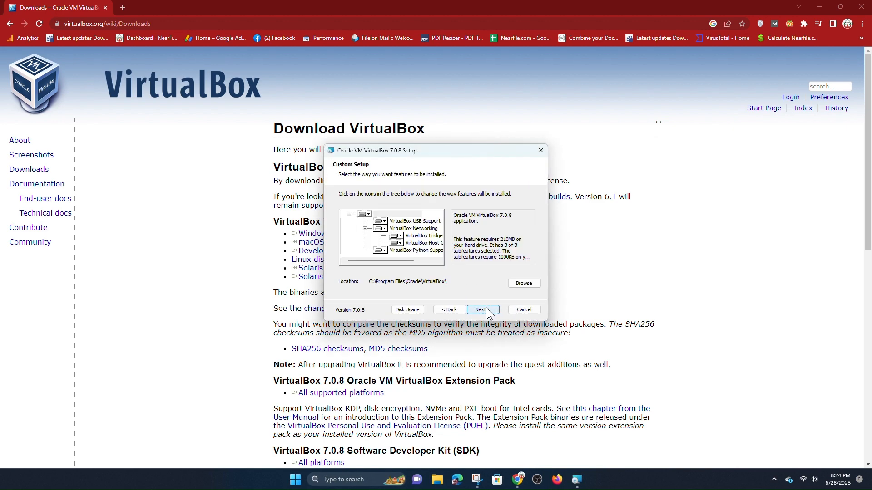
left_click(485, 309)
left_click(485, 310)
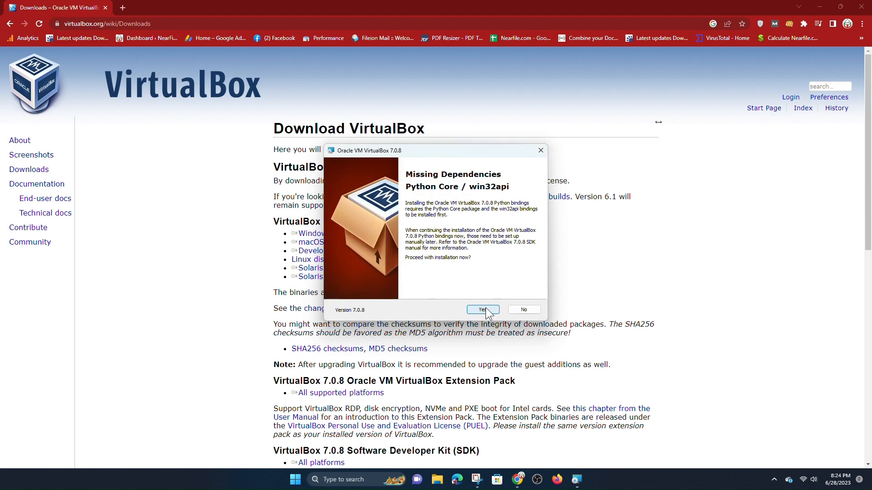
left_click(484, 310)
left_click(484, 309)
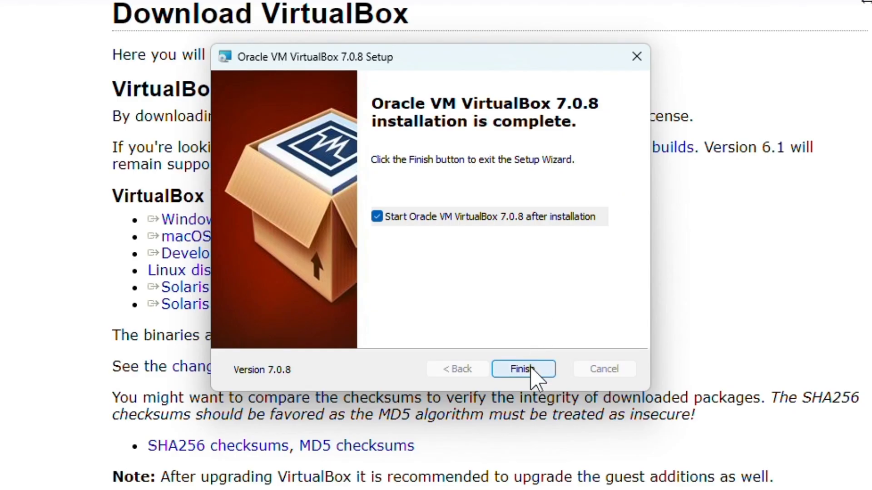
left_click(523, 369)
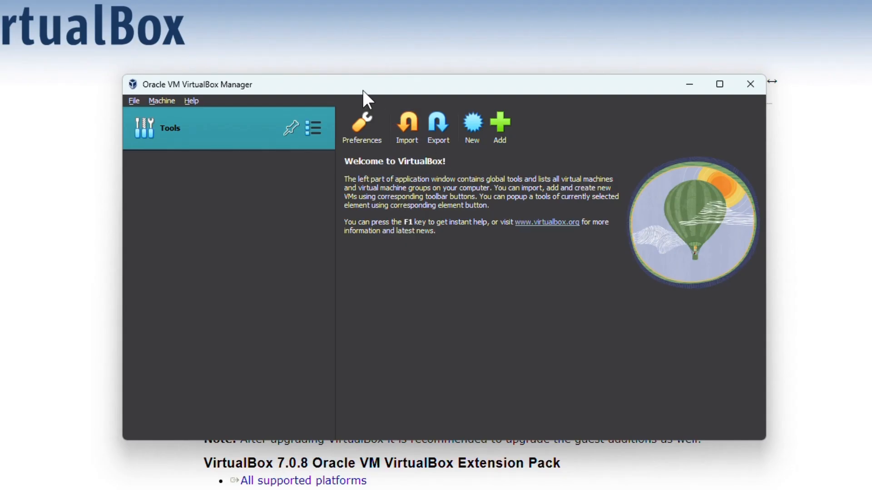
Start a new virtual machine named Windows 10
left_click_drag(364, 91, 451, 93)
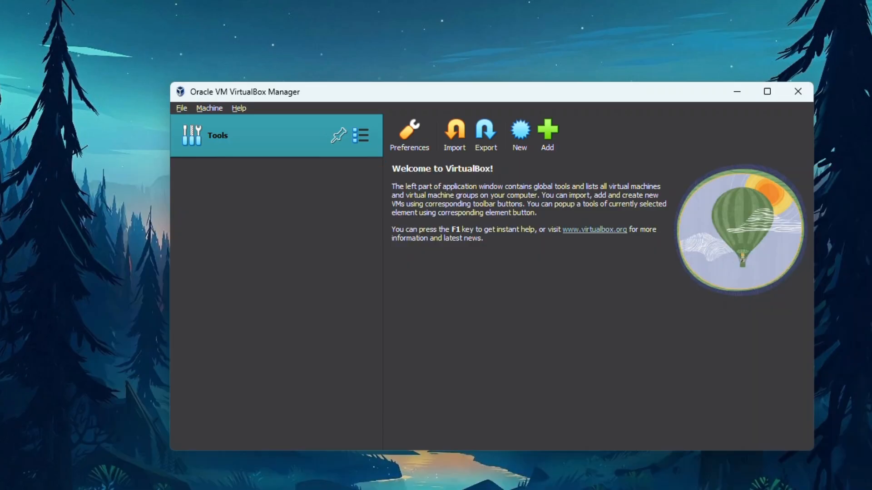
left_click_drag(496, 95, 440, 59)
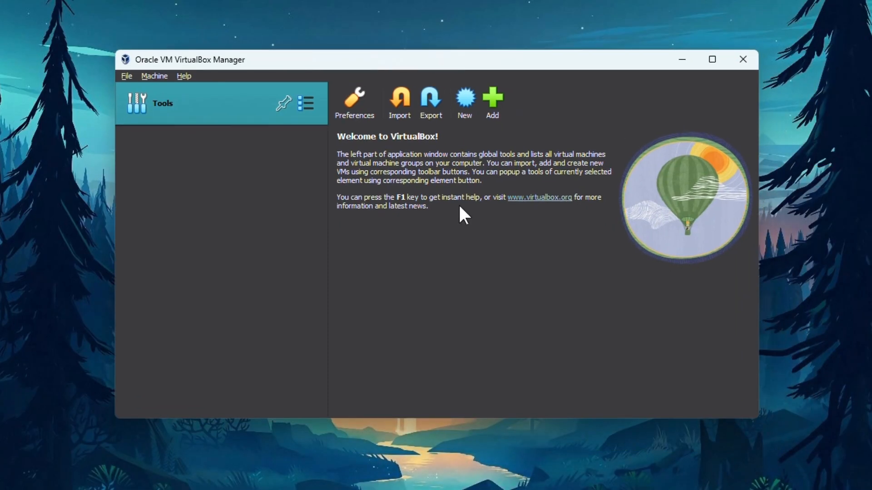
left_click(468, 118)
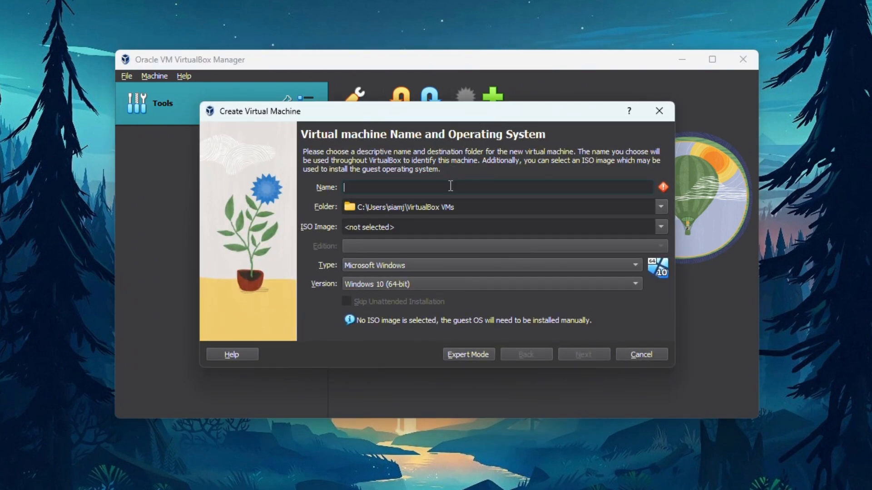
type("Windows 10")
Set the machine folder to SSD Drive 1 (F:)
left_click(659, 208)
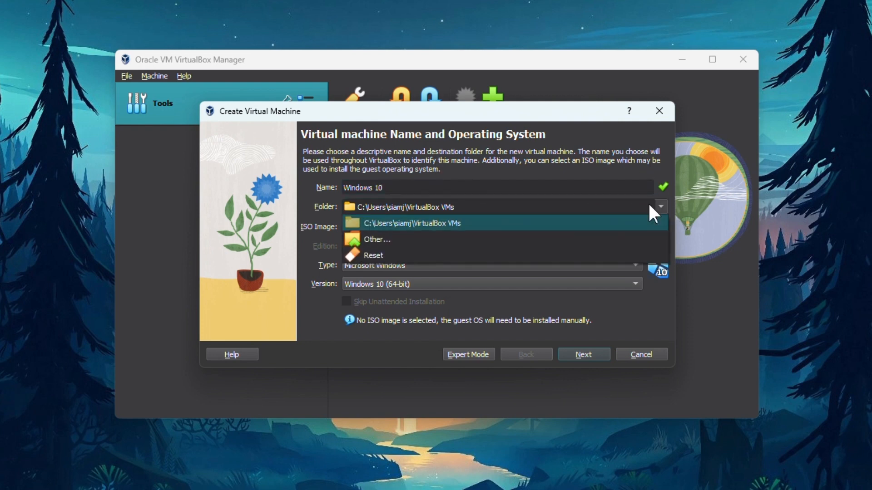
left_click(368, 239)
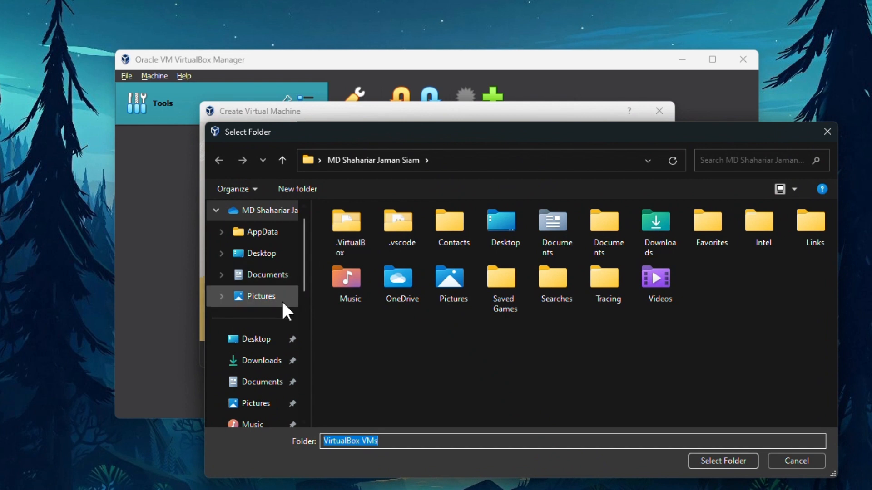
scroll(255, 318, "down", 5)
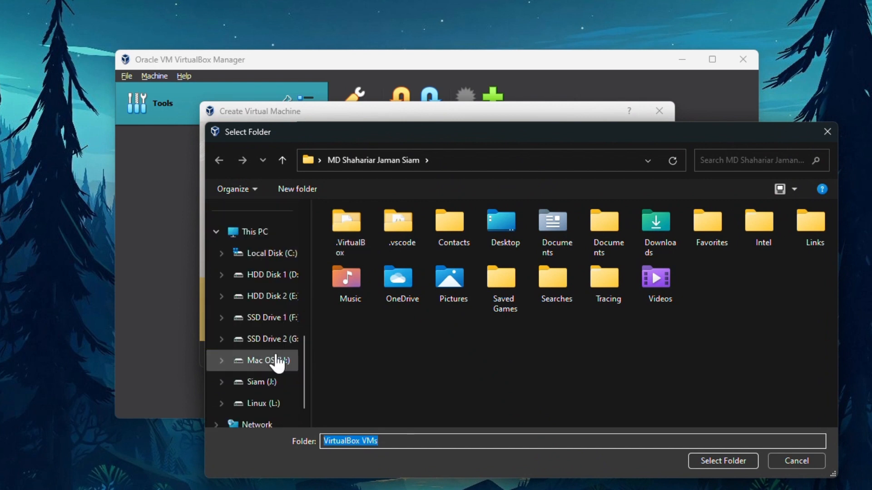
left_click(274, 318)
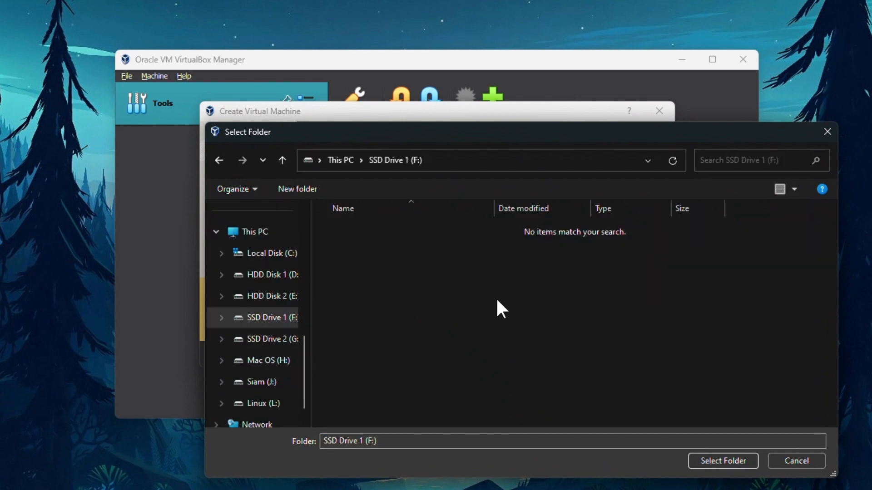
left_click(735, 459)
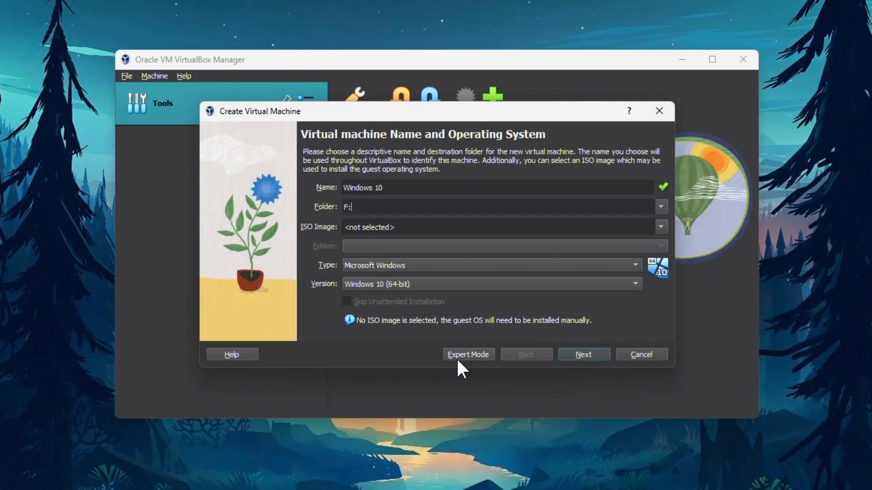
Select G:\Windows\Win 10\windows10.ISO as the new machine's ISO image
left_click(661, 228)
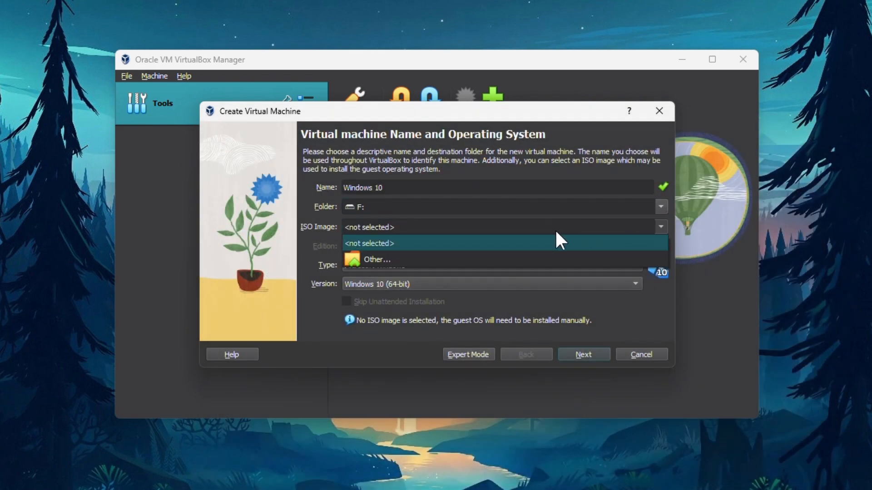
left_click(360, 259)
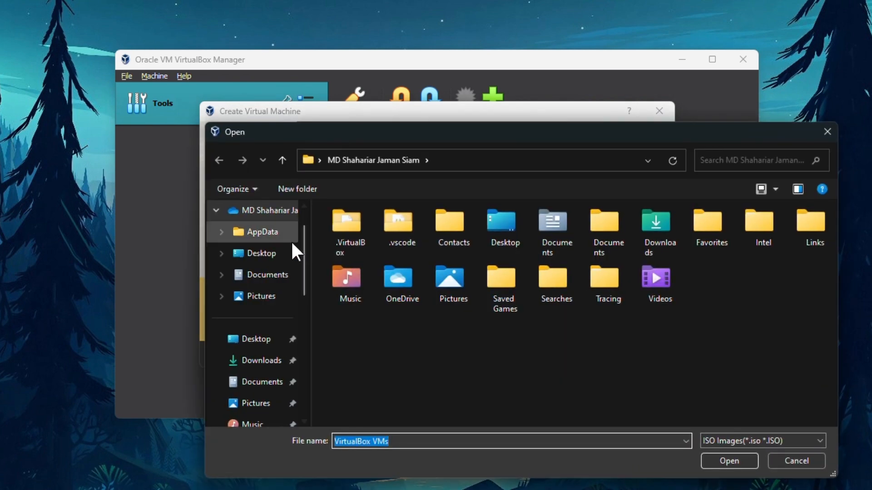
scroll(277, 273, "down", 3)
scroll(272, 291, "down", 2)
left_click(258, 339)
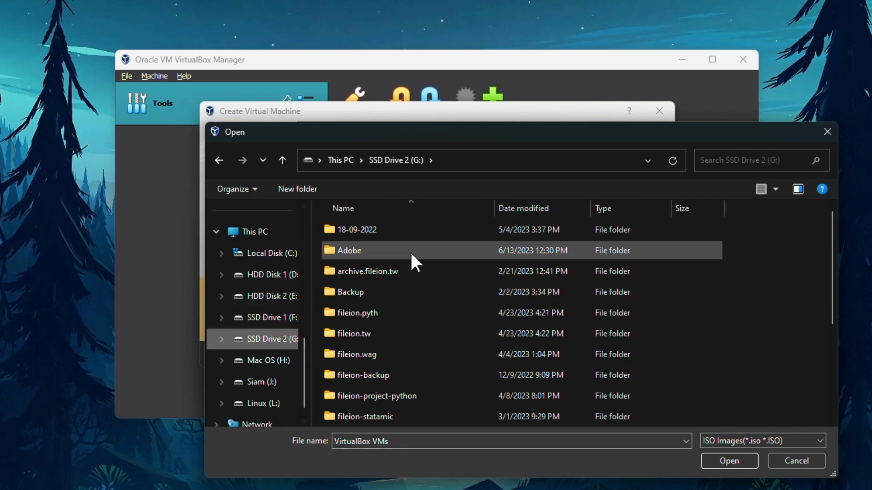
scroll(410, 251, "down", 3)
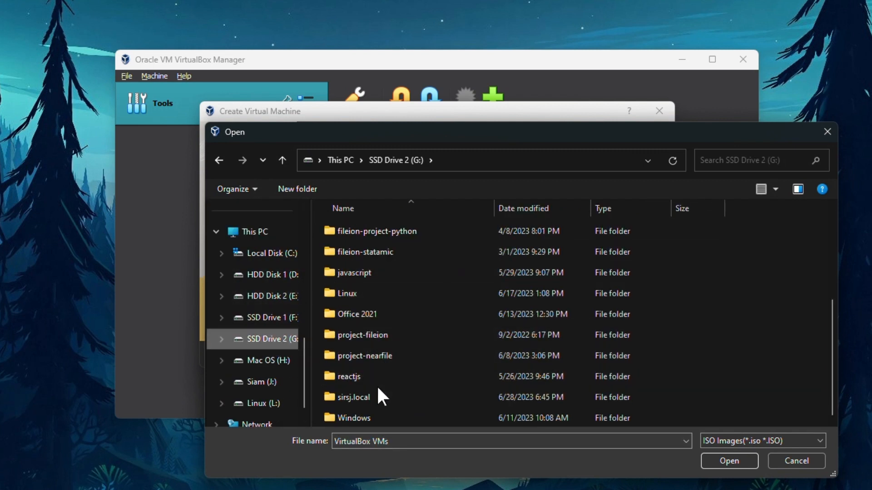
double_click(366, 417)
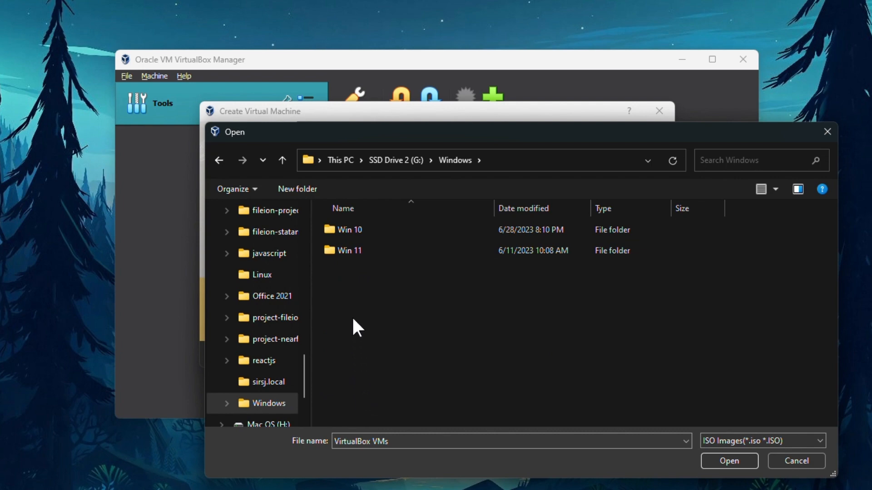
double_click(350, 229)
left_click(351, 230)
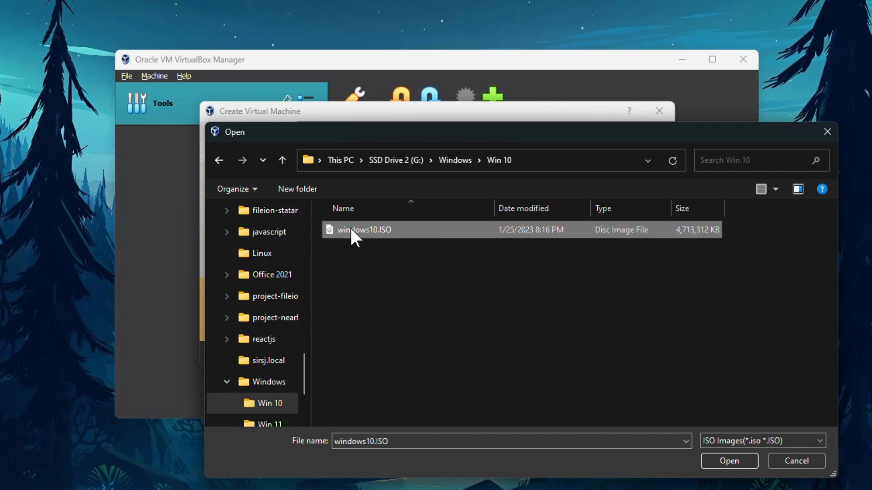
left_click(725, 461)
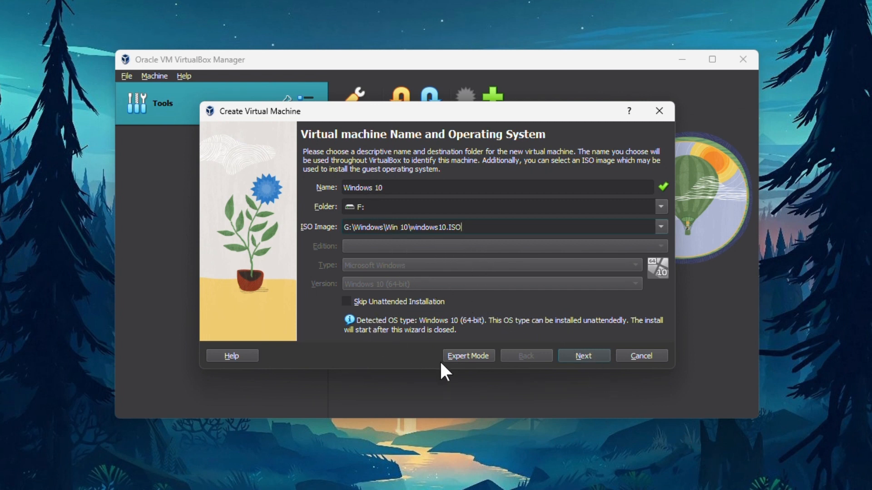
Continue to the unattended install setup and replace the default username
left_click(590, 357)
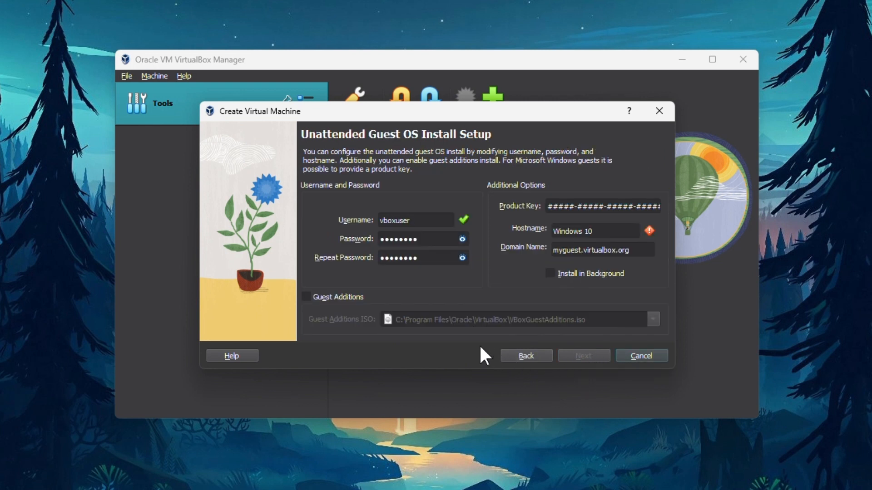
double_click(415, 220)
type("username")
Clear the default passwords and enter a new account password, shown as plain text
double_click(400, 239)
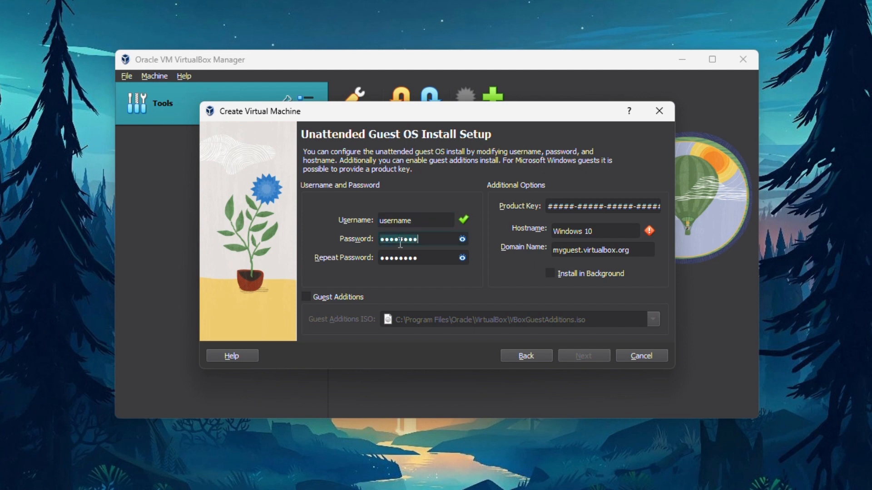
key("BackSpace")
key("Tab")
key("BackSpace")
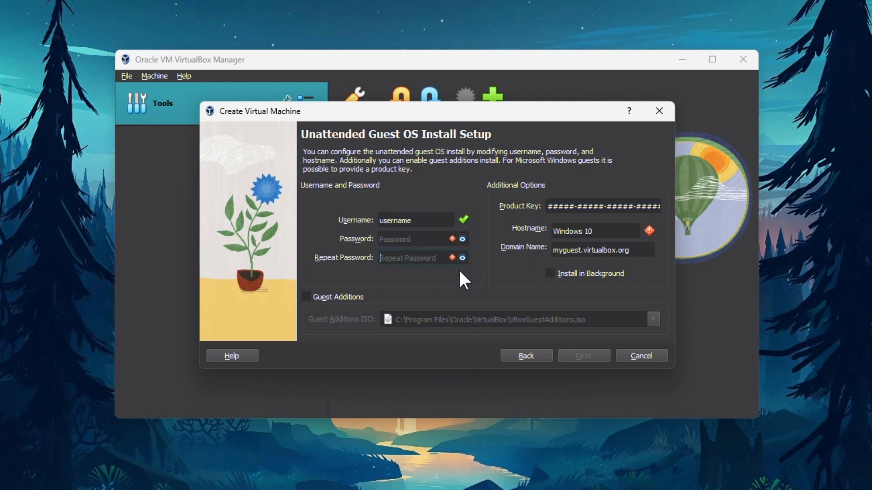
left_click(388, 238)
type("12345678")
left_click(462, 238)
type("password")
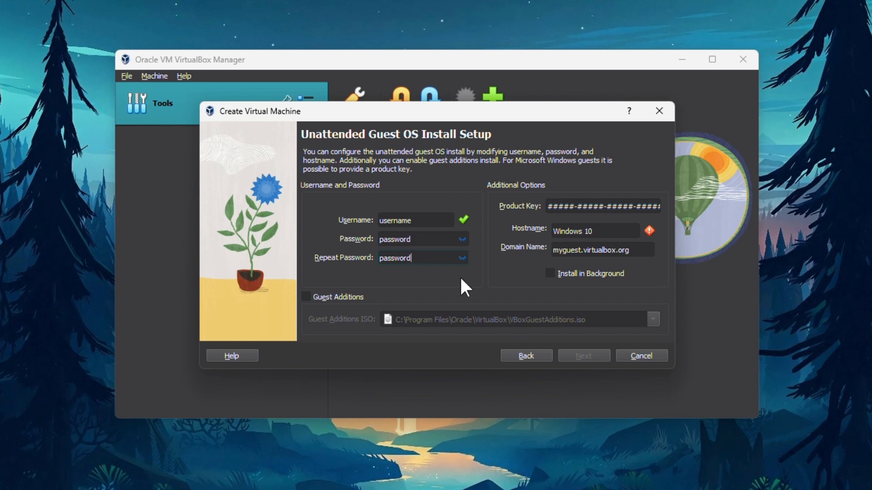
Set the hostname to nearfile.com and retype nearfile.com as the domain name
left_click(596, 232)
key("ctrl+a")
type("nearfile.cc")
type("m")
key("ctrl+a")
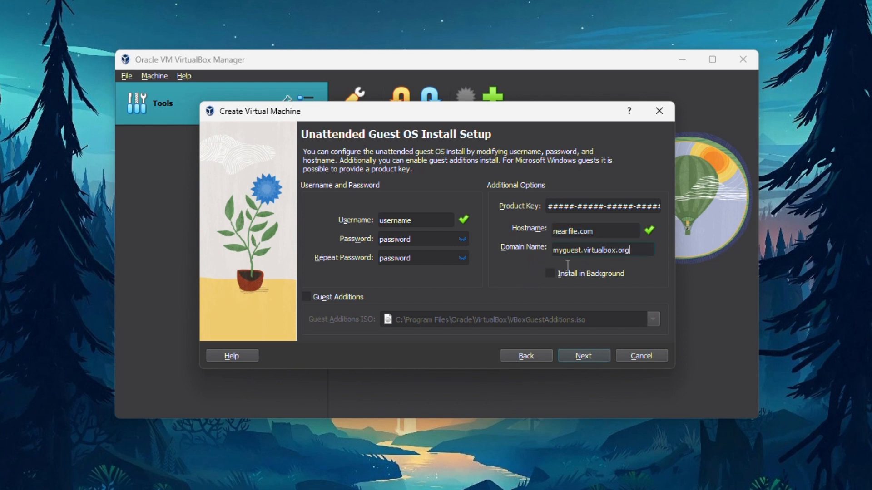
key("Tab")
type("nearfile")
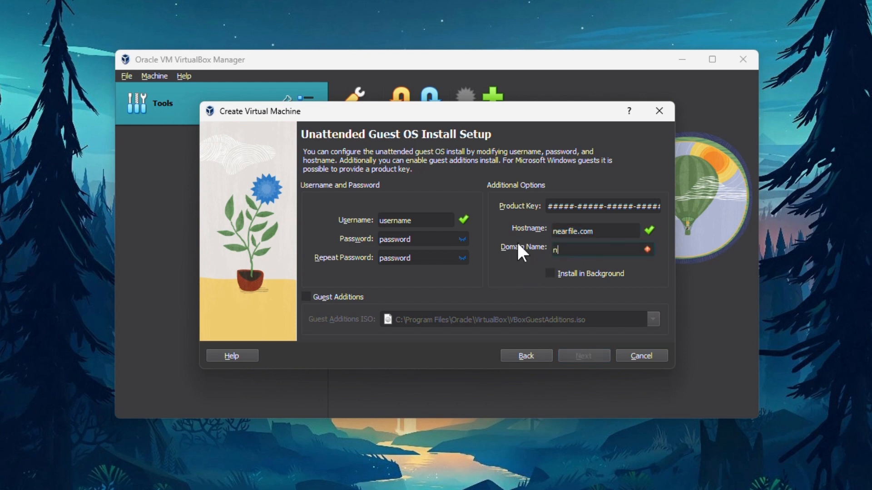
type(".com")
On the Hardware page, set base memory to 4096 MB and processors to 12
left_click(592, 359)
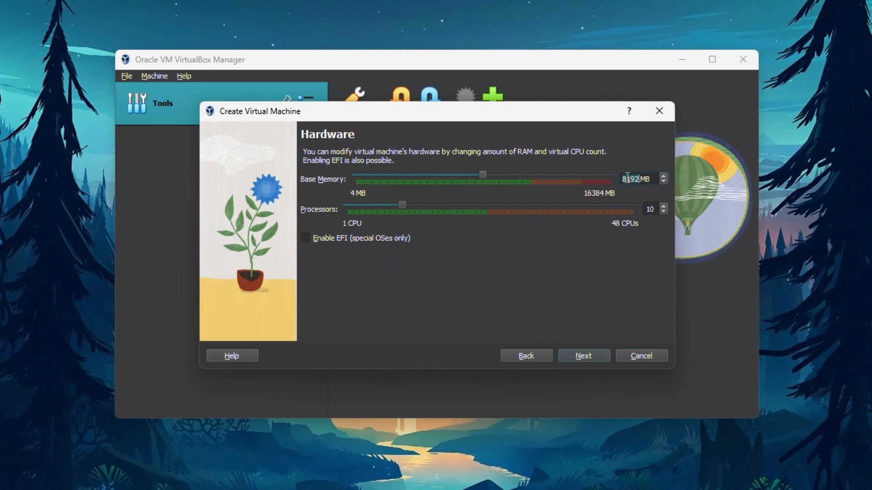
type("4096")
double_click(651, 210)
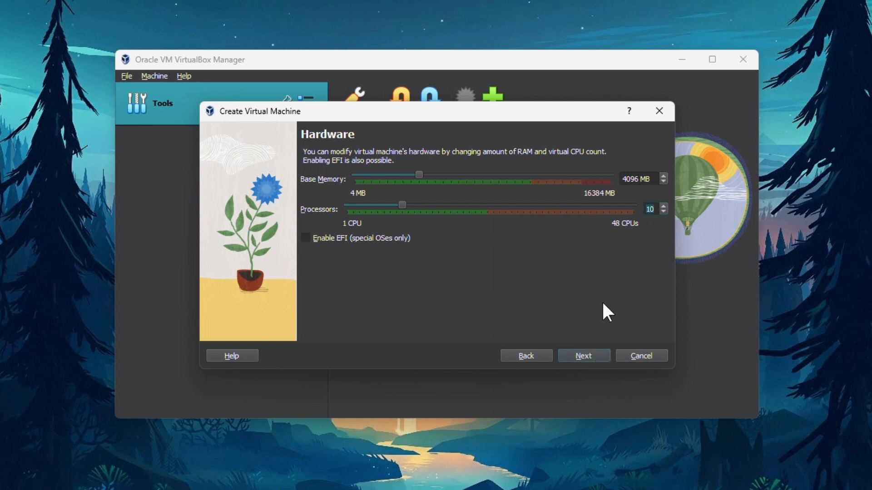
type("12")
Change the virtual hard disk size from 50 GB to 100.00 GB
left_click(585, 358)
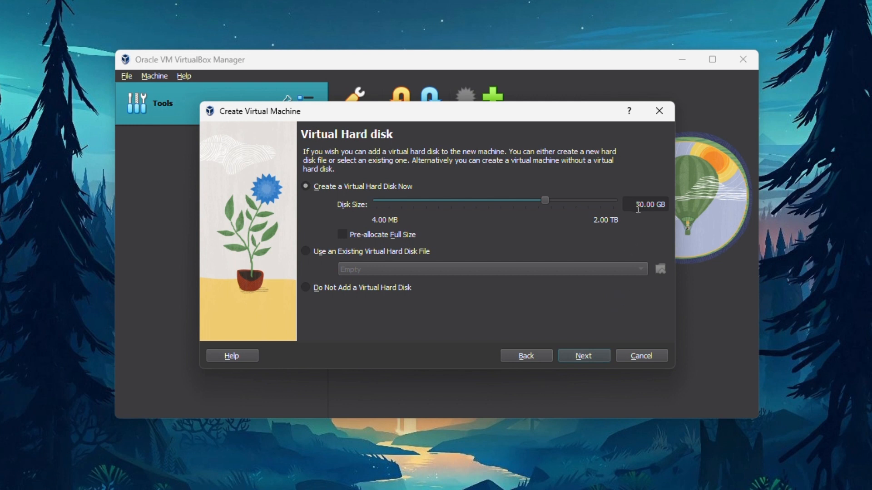
left_click_drag(636, 206, 647, 206)
type("1")
key("BackSpace")
type("0")
Review the wizard's Summary page and finish creating the Windows 10 VM
left_click(596, 357)
scroll(478, 208, "down", 1)
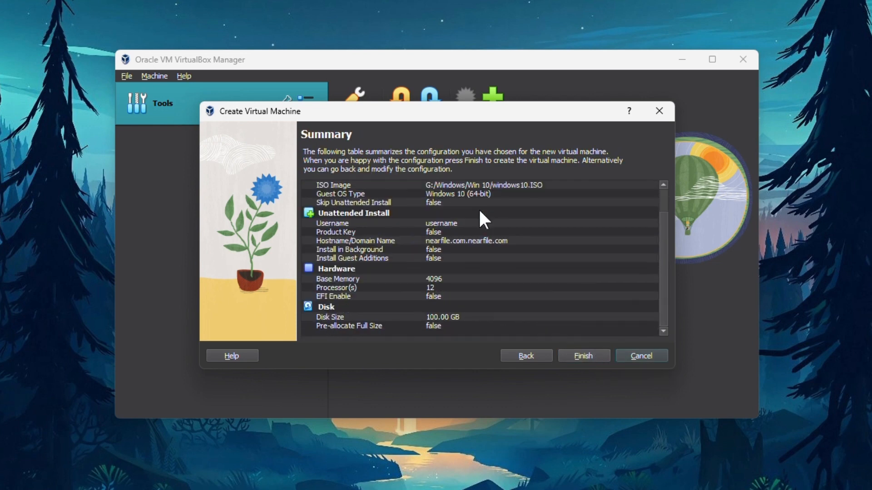
scroll(478, 207, "up", 1)
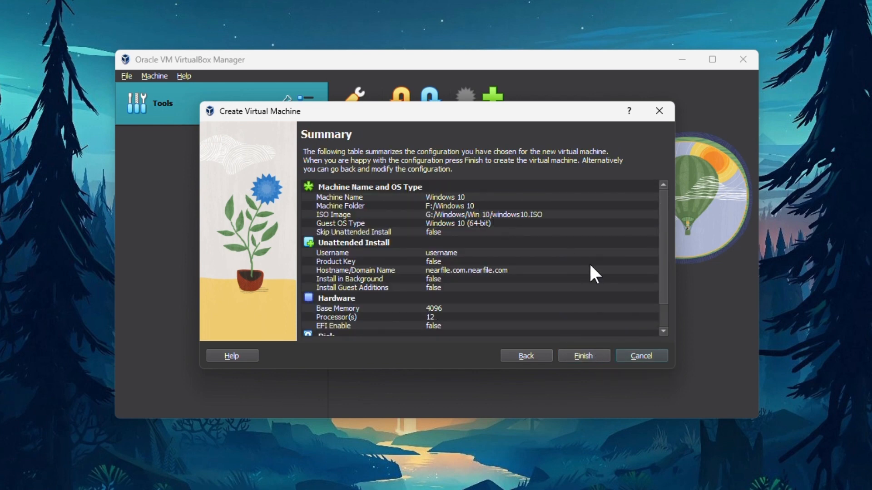
scroll(591, 264, "down", 1)
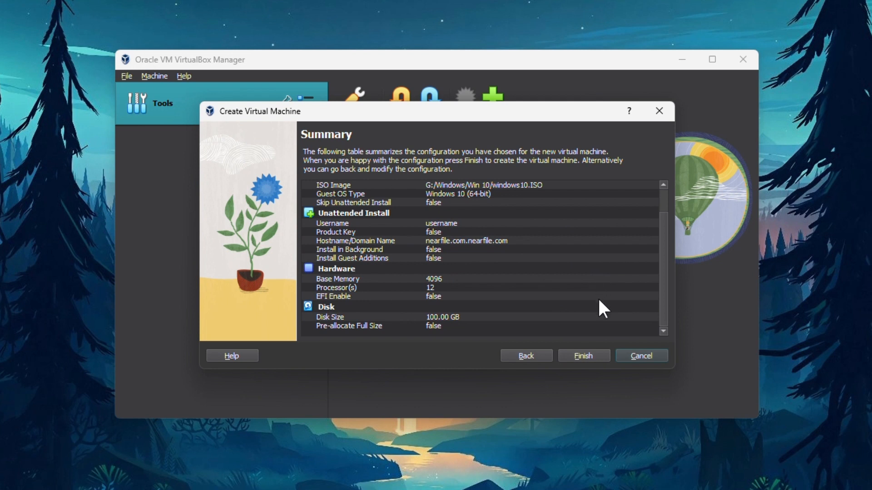
left_click(597, 358)
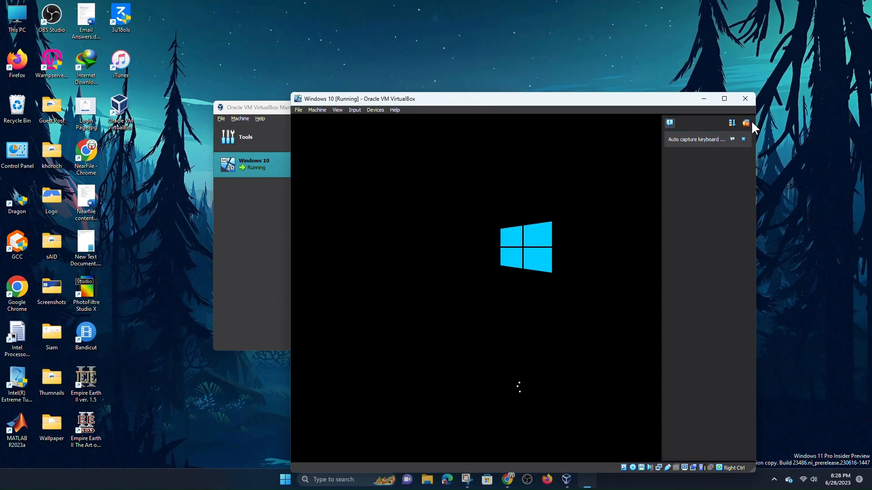
Close the notification panel, then reposition and maximize the running VM window
left_click(747, 121)
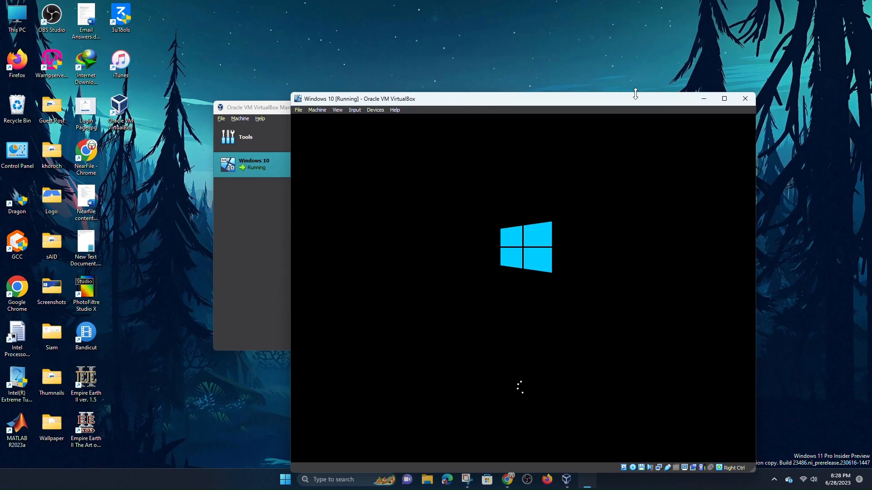
left_click_drag(618, 103, 571, 60)
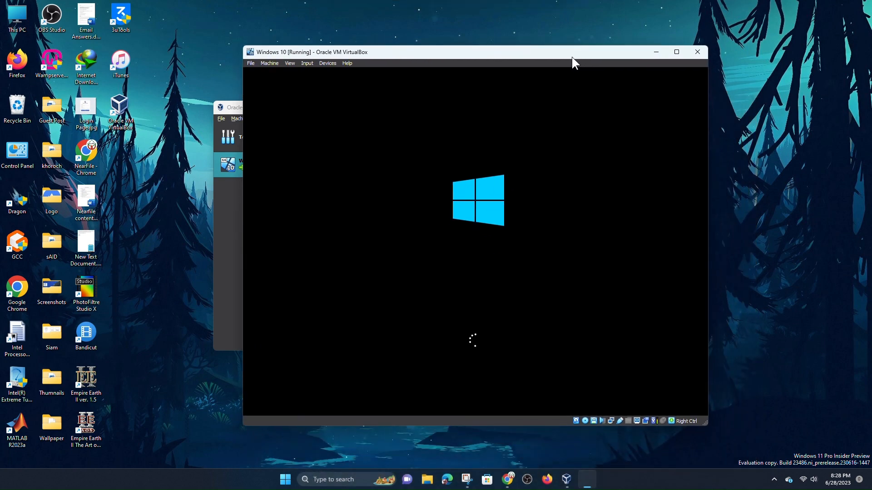
left_click(677, 52)
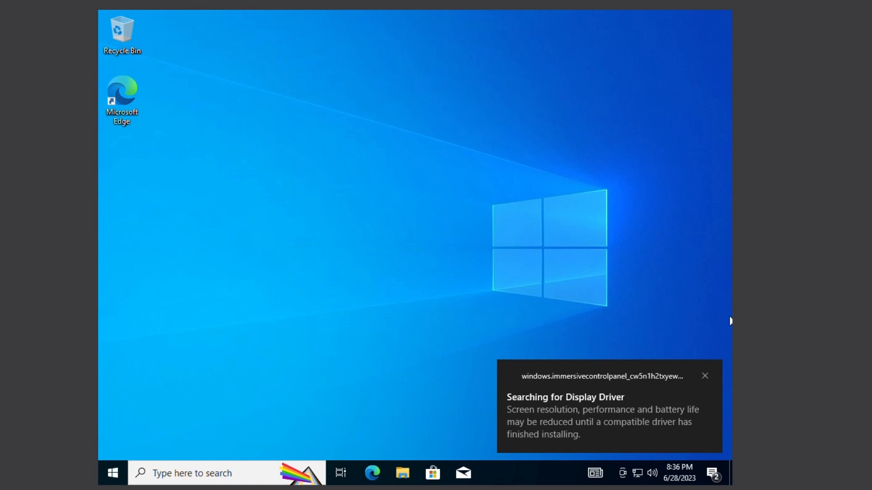
Dismiss the display-driver and device notifications and refresh the guest desktop
left_click(703, 378)
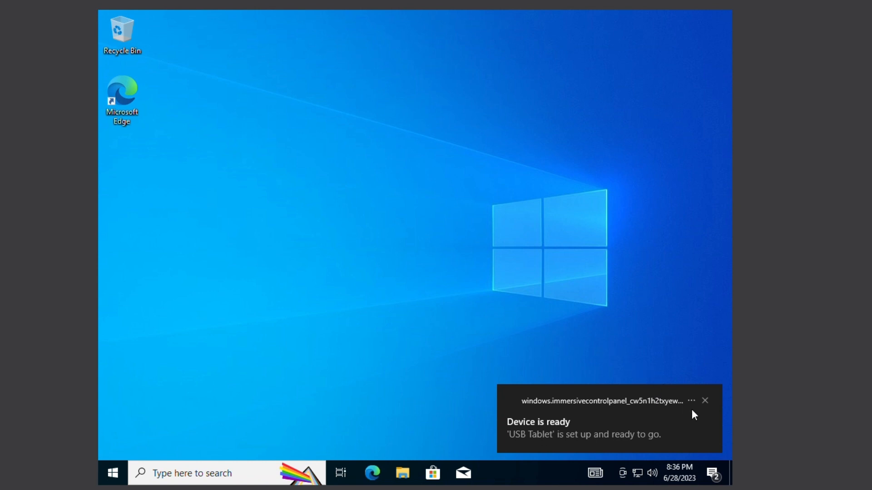
left_click(705, 400)
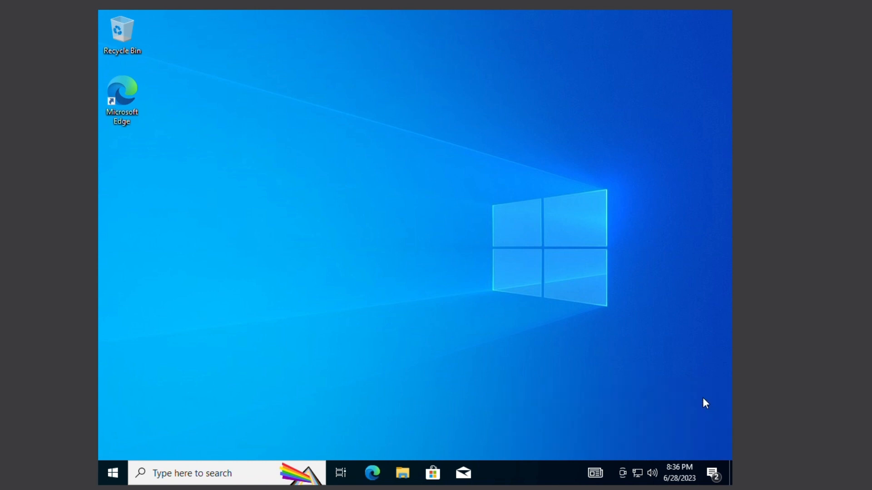
right_click(404, 129)
left_click(435, 166)
right_click(423, 102)
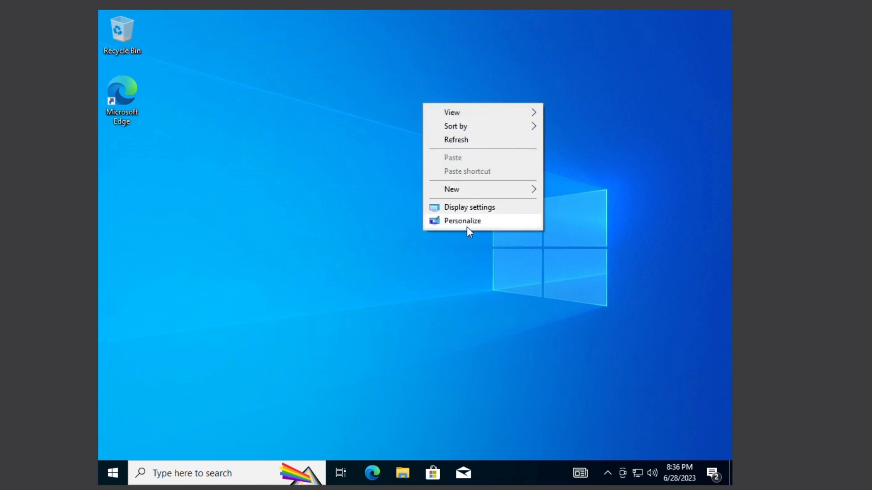
left_click(466, 223)
scroll(467, 227, "down", 5)
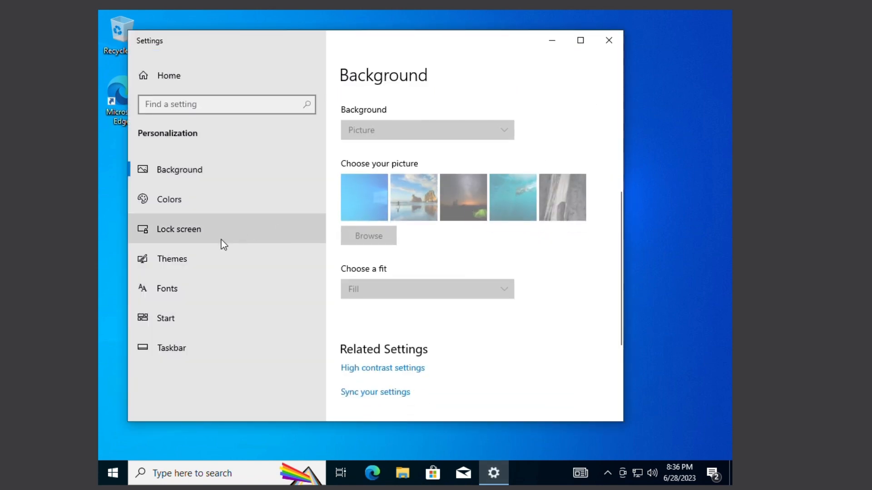
In Display settings, switch the resolution to 1600 × 1200 and keep it
right_click(450, 109)
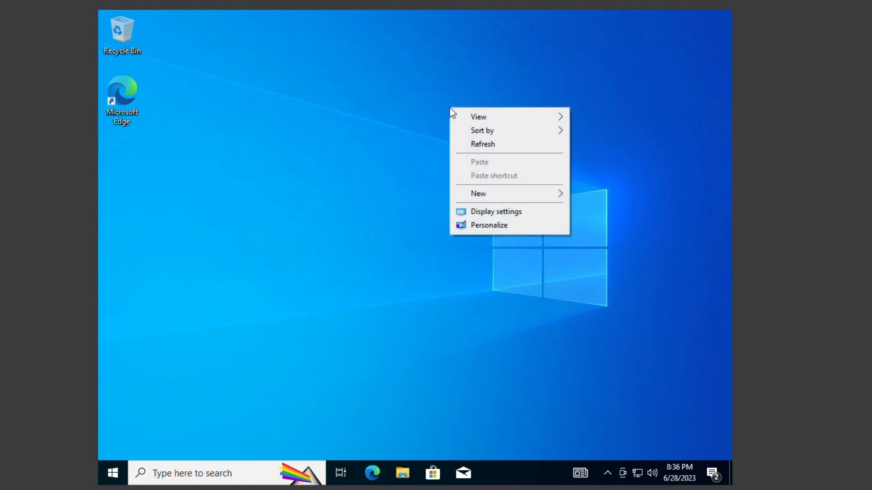
left_click(484, 219)
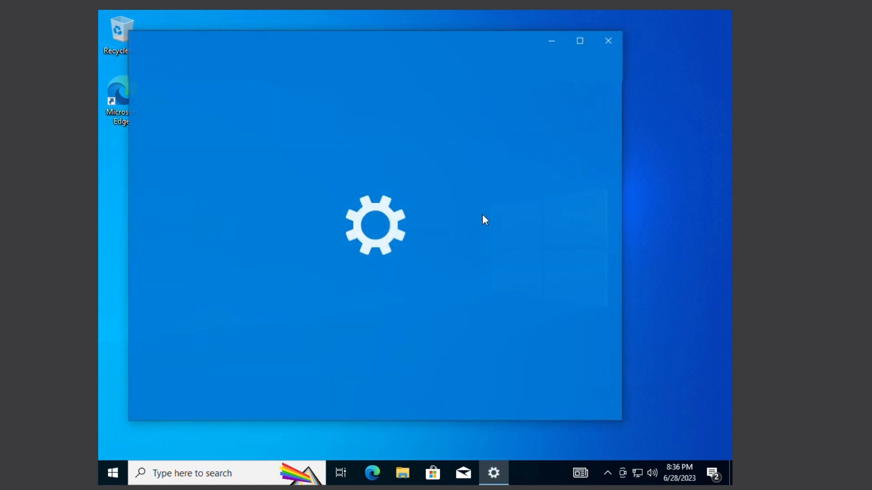
scroll(384, 338, "down", 2)
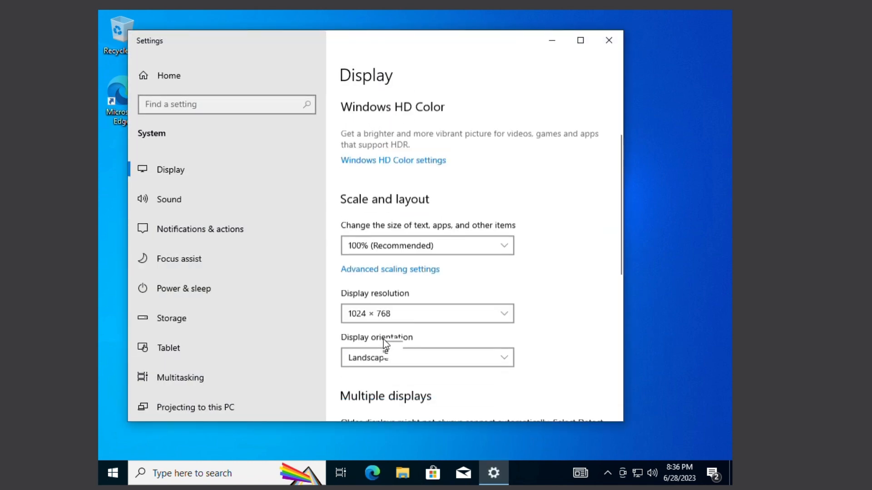
left_click(383, 309)
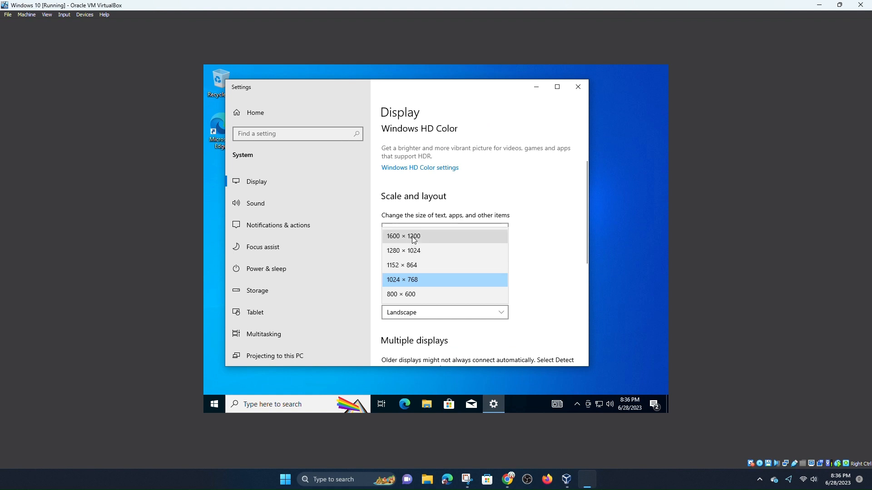
left_click(413, 237)
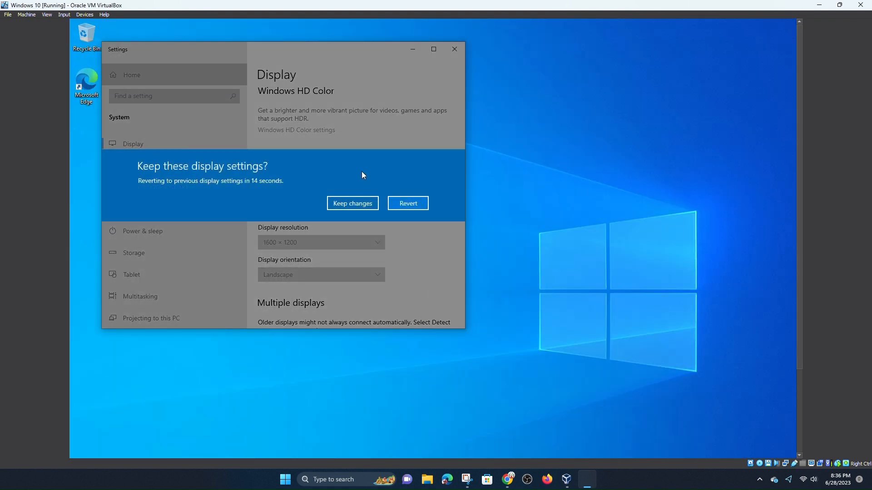
left_click(365, 204)
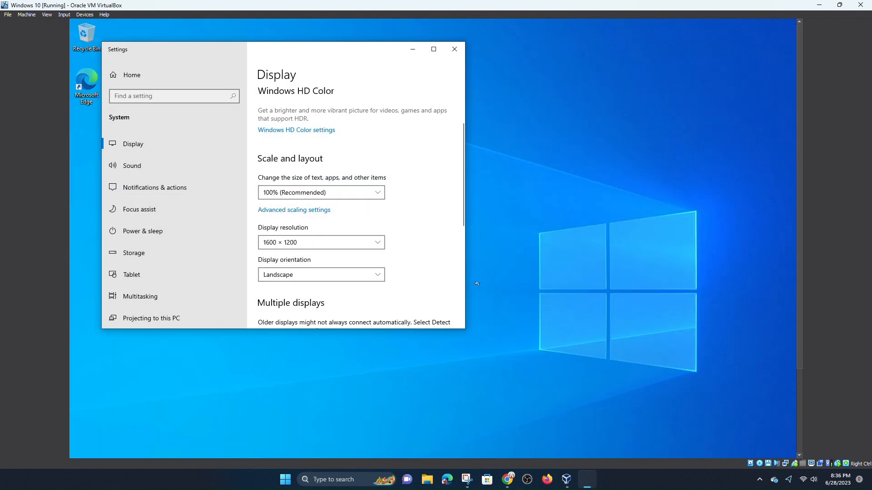
Lower the resolution to 1280 × 1024, then 1024 × 768, keep it and close Settings
left_click(297, 244)
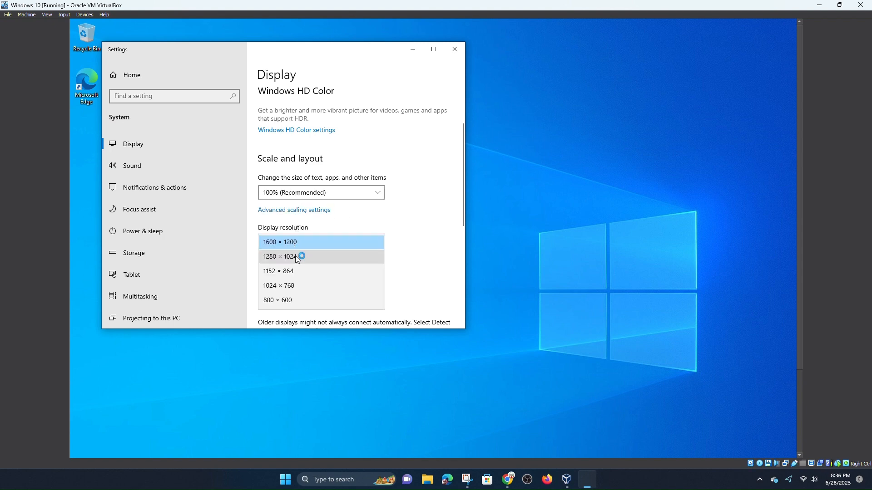
left_click(296, 256)
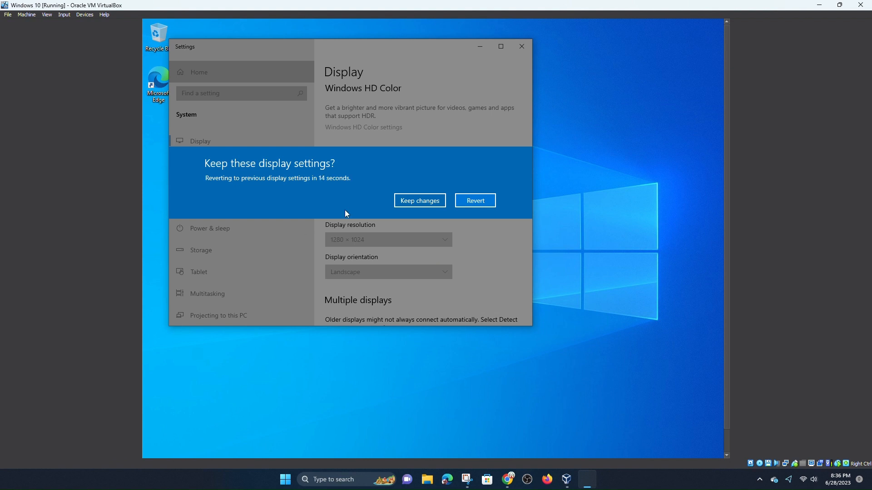
left_click(418, 200)
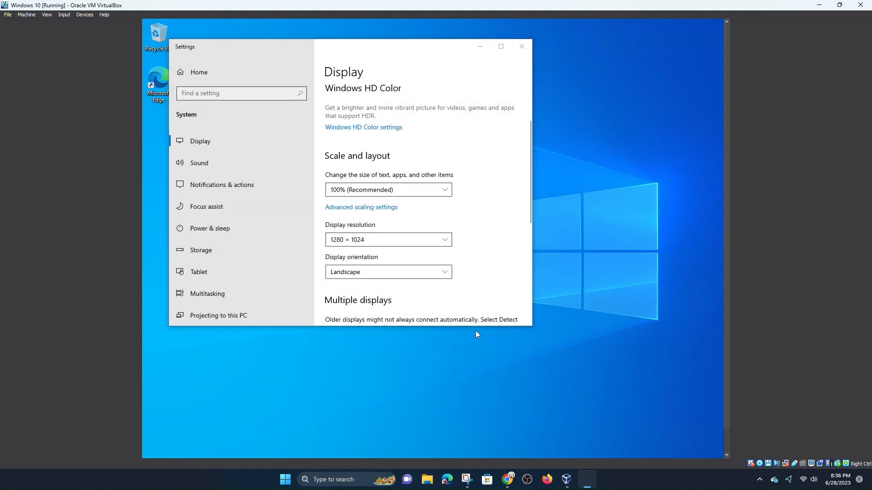
left_click(358, 245)
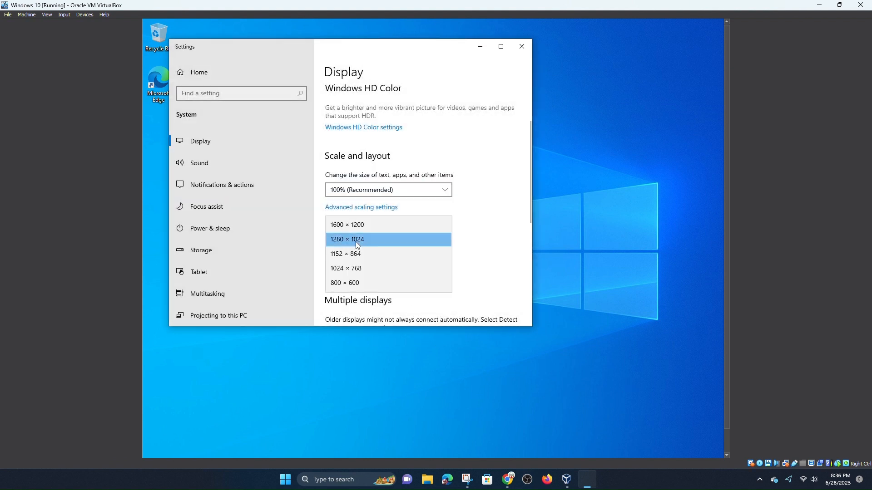
left_click(361, 268)
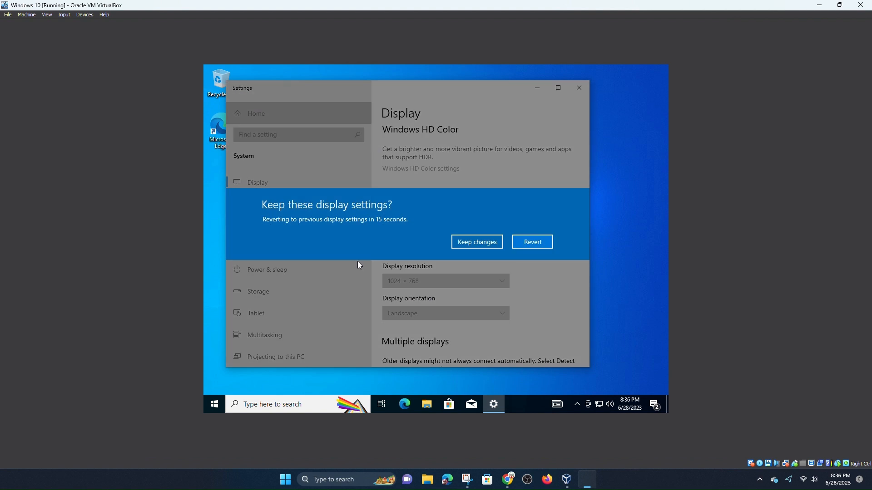
left_click(494, 245)
left_click(579, 88)
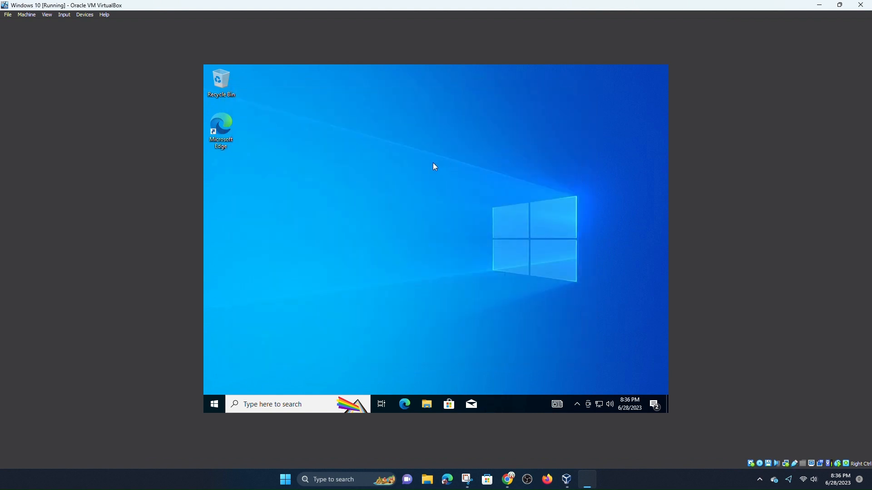
Shut down the Windows 10 guest from the Start menu, then open its VM Settings
right_click(218, 402)
mouse_move(256, 376)
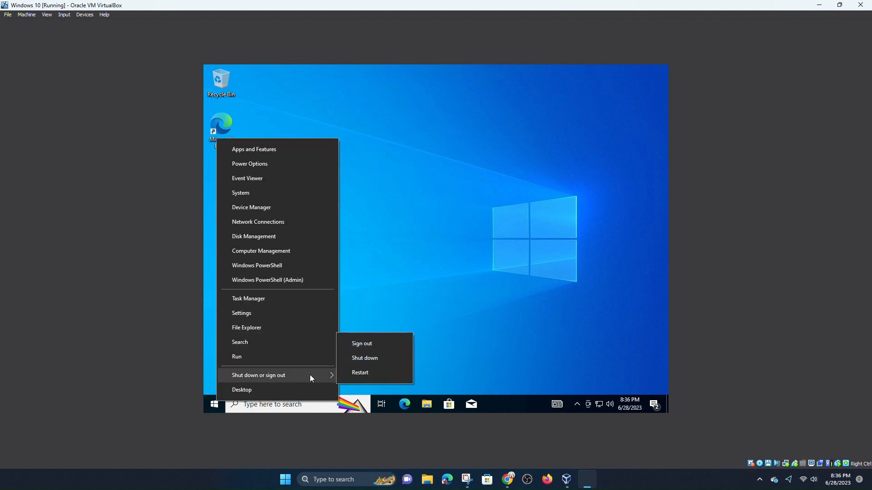
left_click(371, 359)
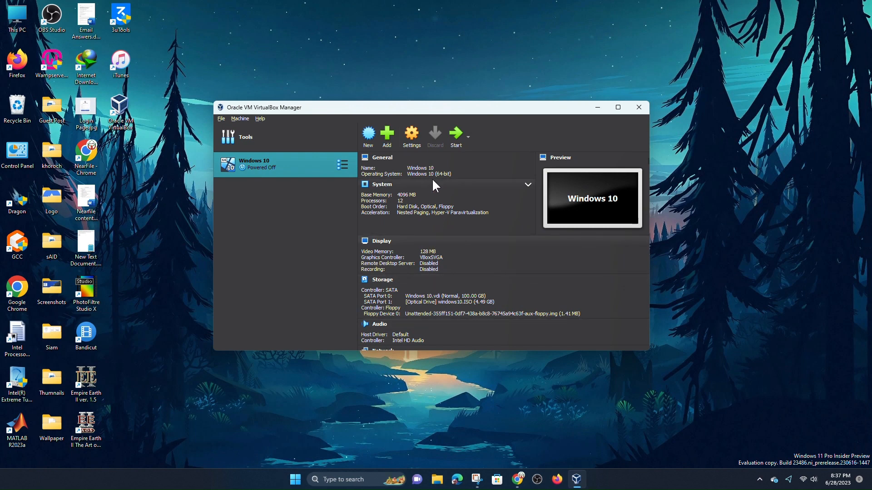
left_click(408, 131)
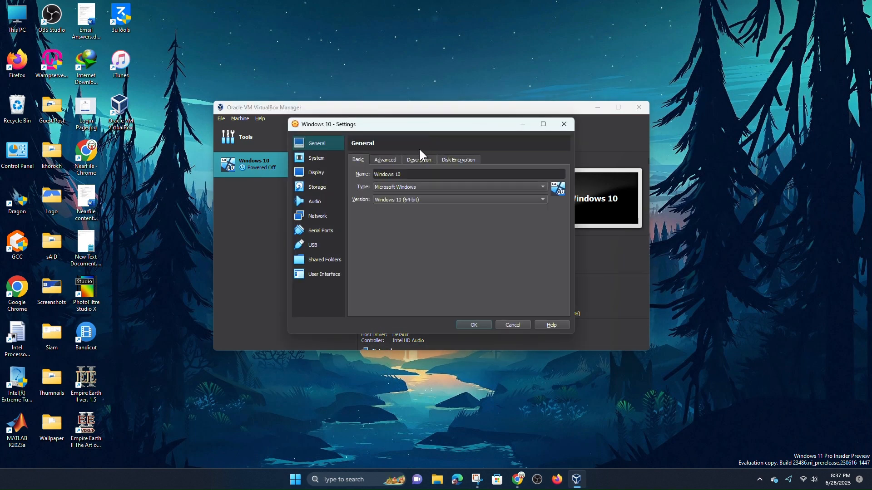
Browse the General tabs: Advanced, Description, Disk Encryption, then back to Basic
left_click(380, 159)
left_click(414, 160)
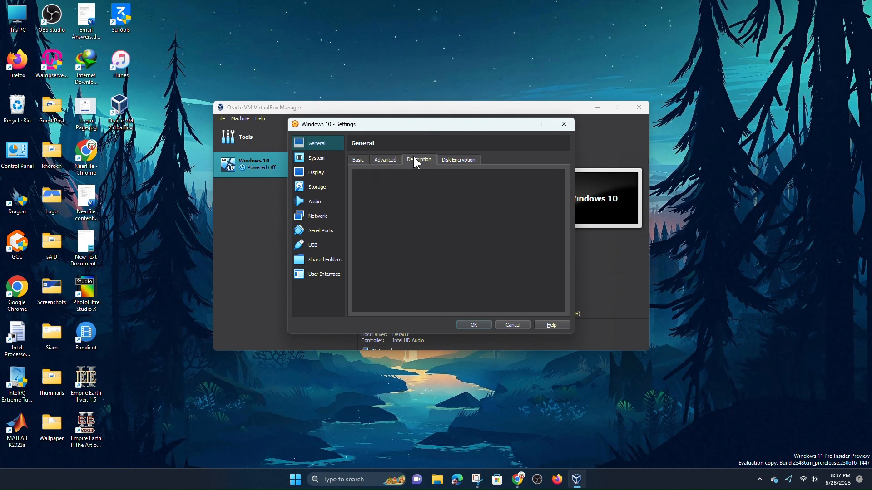
left_click(460, 159)
left_click(415, 162)
left_click(357, 159)
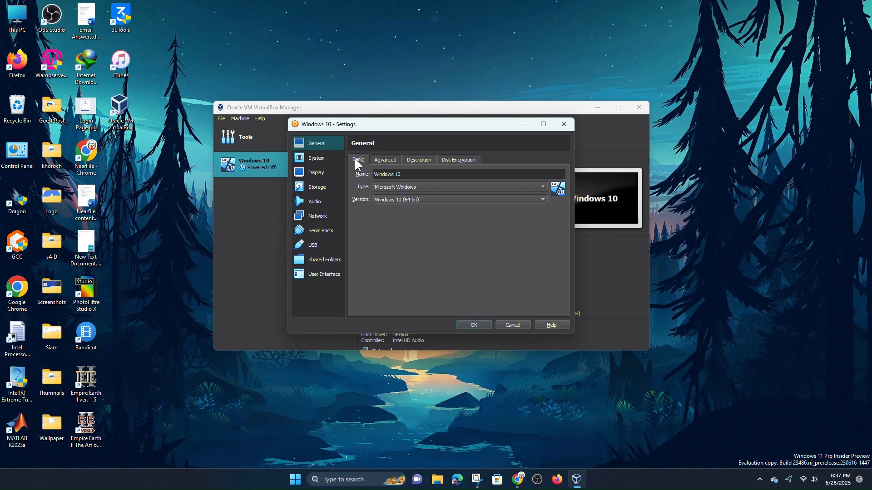
Review the System processor and acceleration options, then the Display and Storage pages
left_click(317, 158)
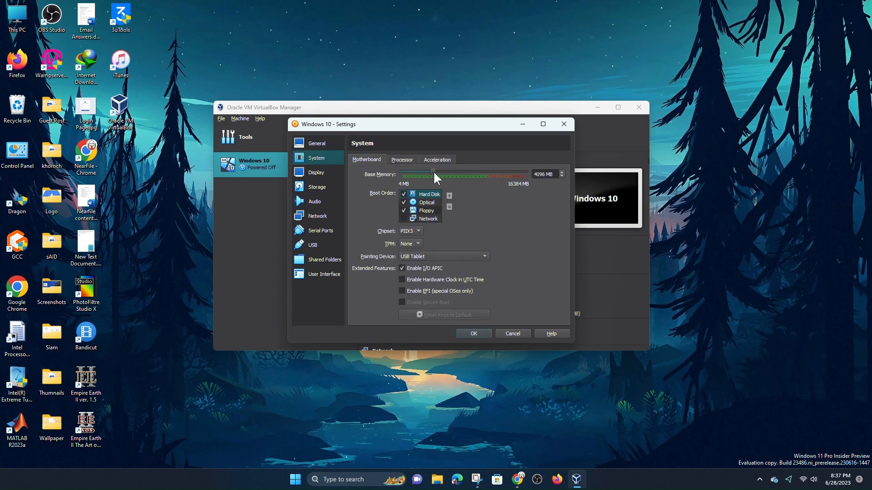
left_click(398, 161)
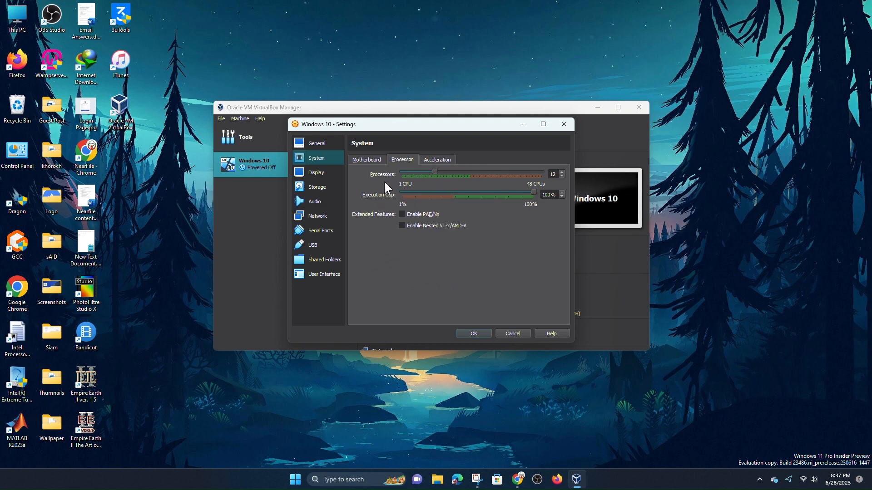
left_click(426, 160)
left_click(317, 169)
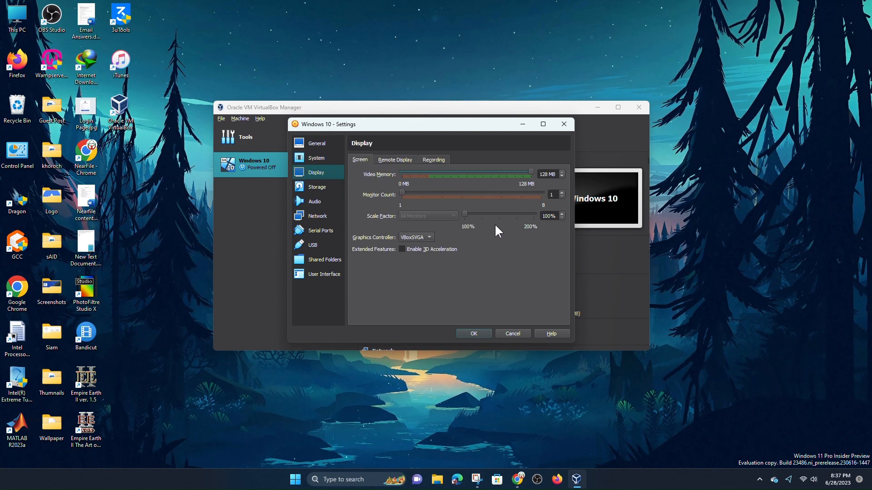
left_click(320, 188)
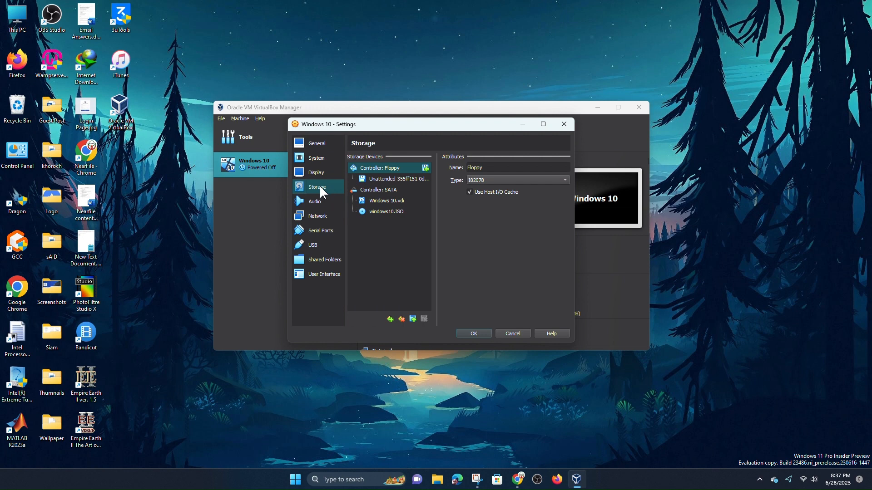
Look through Audio, Network, Serial Ports, USB, Shared Folders and User Interface, ending on System
left_click(320, 200)
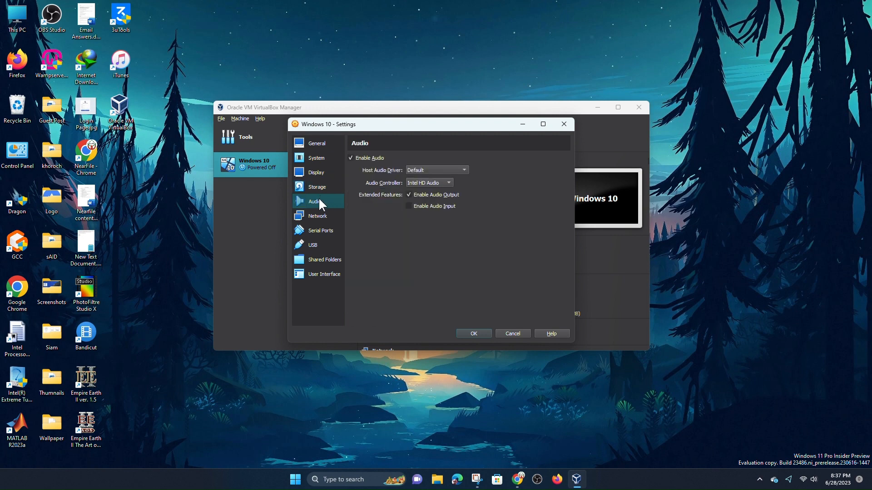
left_click(319, 214)
left_click(322, 229)
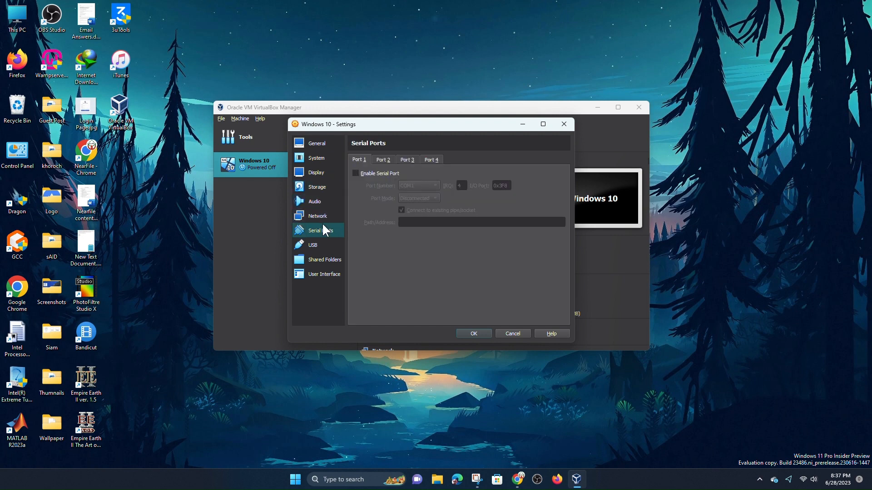
left_click(323, 244)
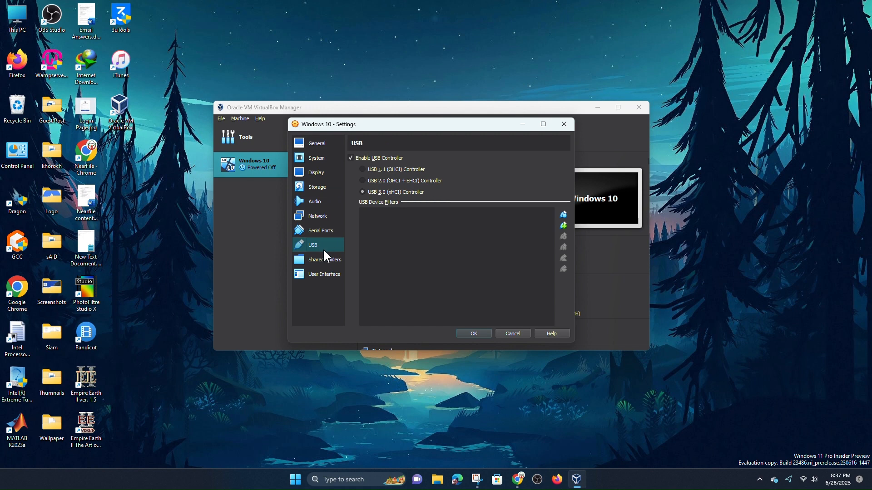
left_click(324, 256)
left_click(325, 274)
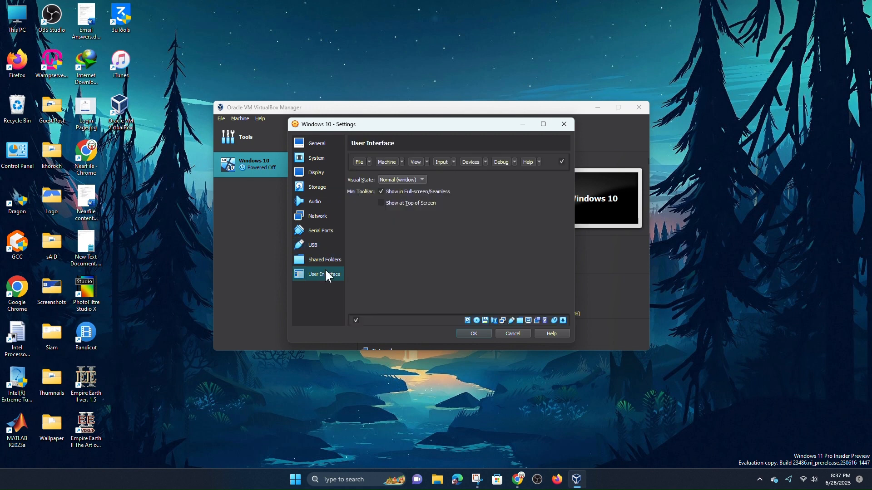
left_click(314, 142)
left_click(316, 159)
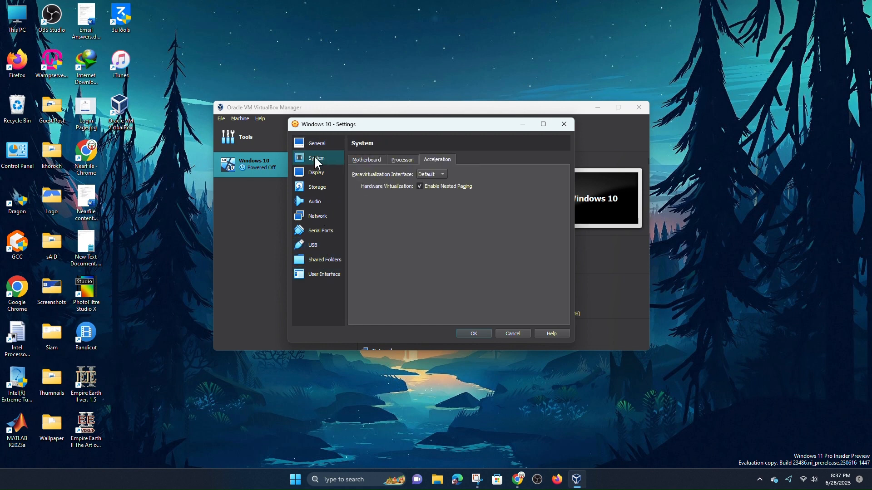
On the System page, raise base memory to 8192 MB and set 16 processors
left_click(367, 160)
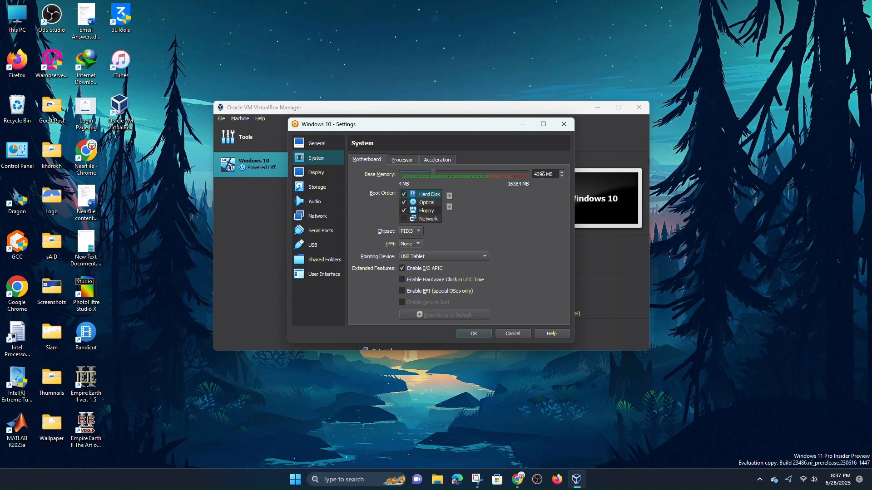
left_click_drag(429, 172, 464, 174)
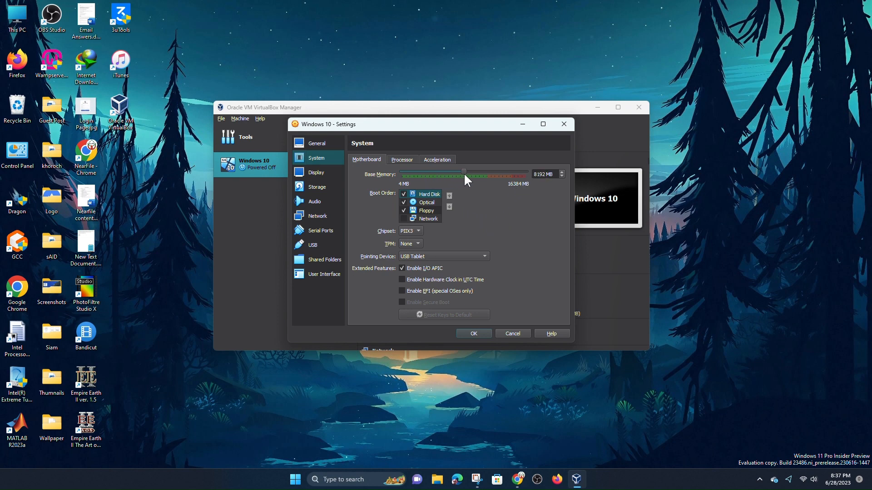
left_click(393, 161)
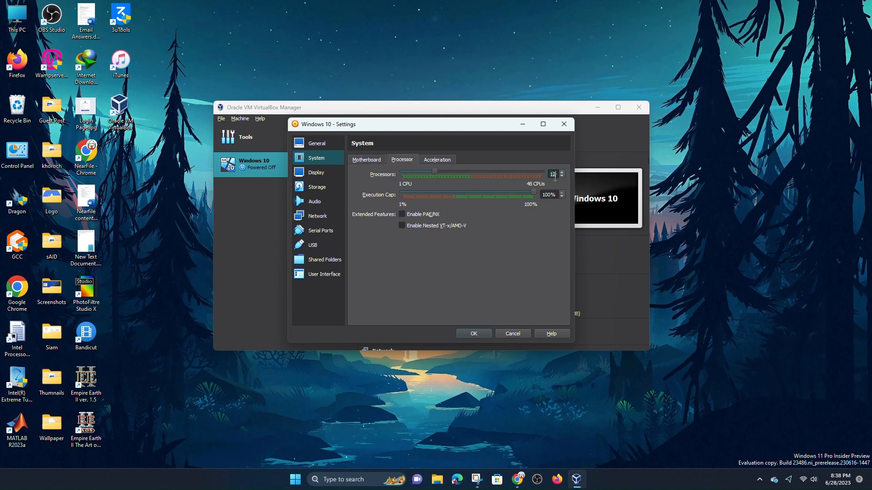
scroll(555, 178, "up", 4)
left_click(447, 161)
left_click(367, 159)
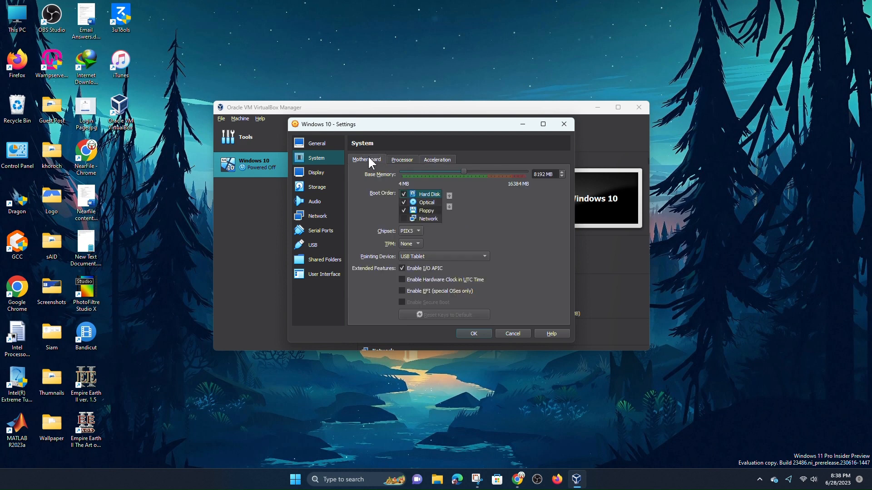
left_click(318, 171)
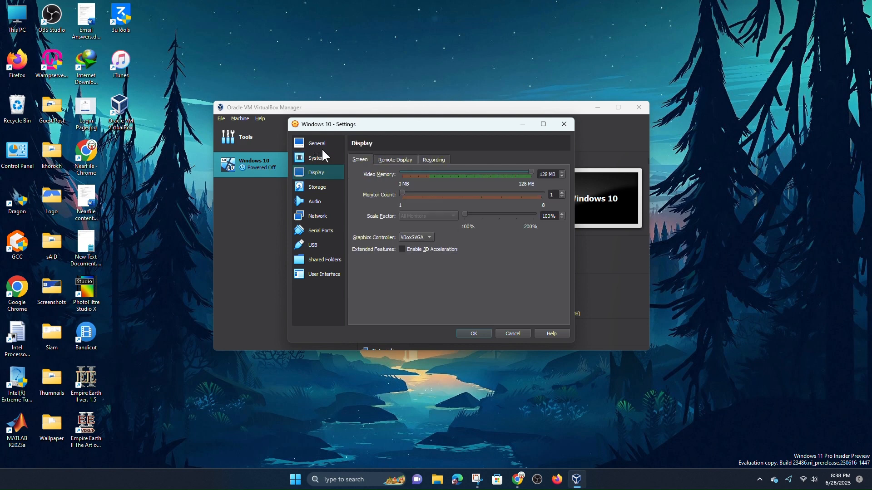
Check the Display page's Remote Display and Recording tabs, then save the settings
left_click(391, 160)
left_click(434, 159)
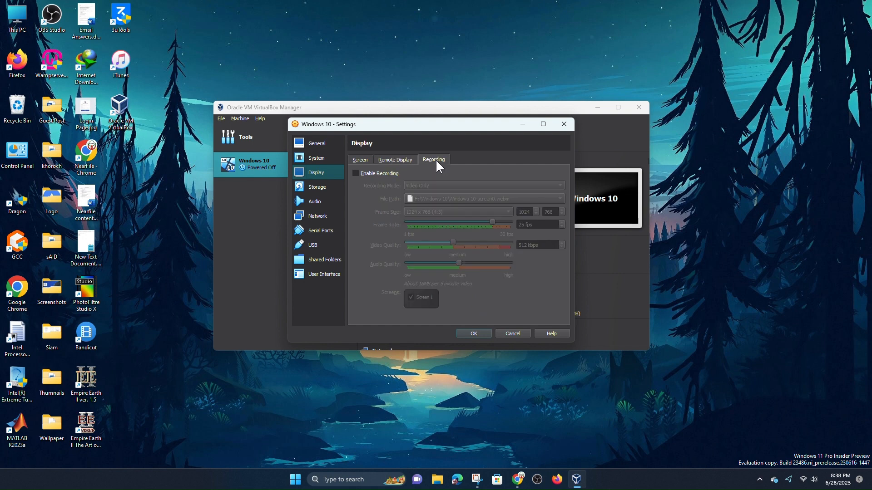
left_click(360, 161)
left_click(474, 333)
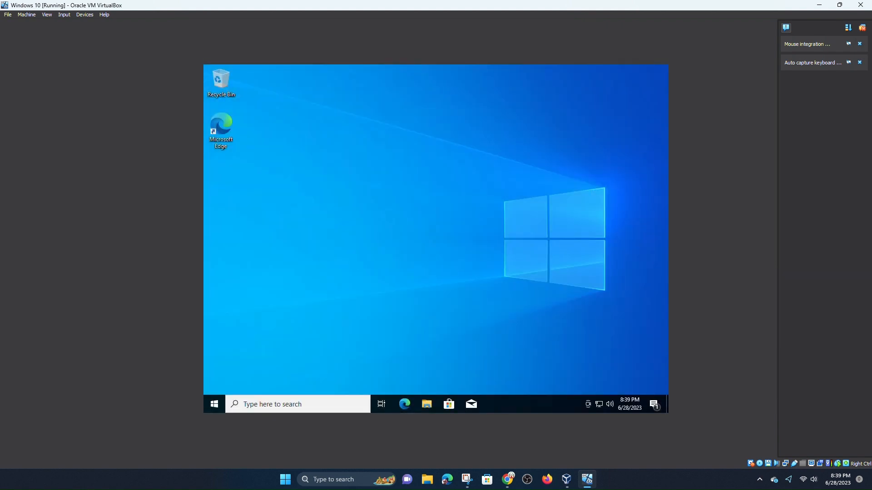
Refresh the guest Windows 10 desktop from its context menu
right_click(395, 142)
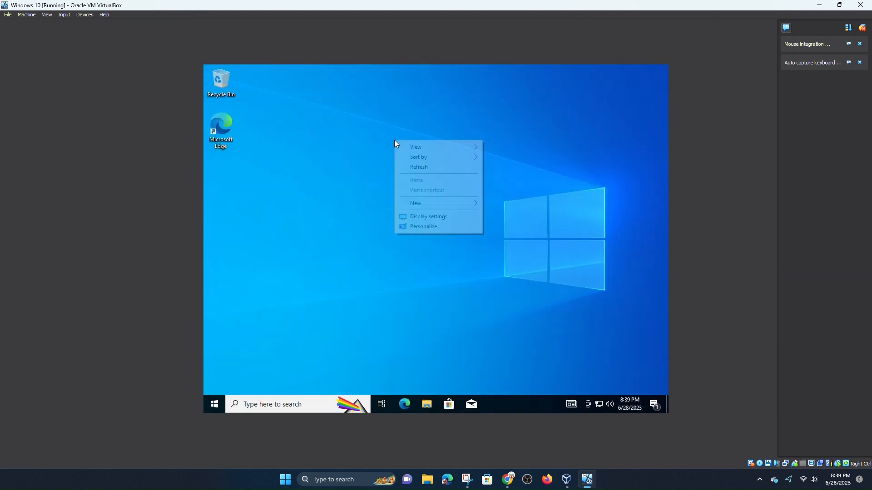
right_click(427, 166)
left_click(451, 195)
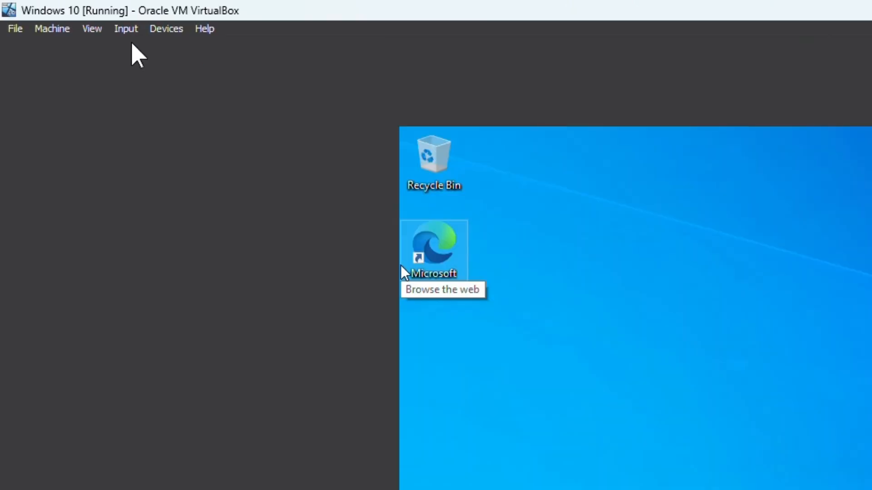
Insert the Guest Additions CD image from the VM window's Devices menu
left_click(64, 15)
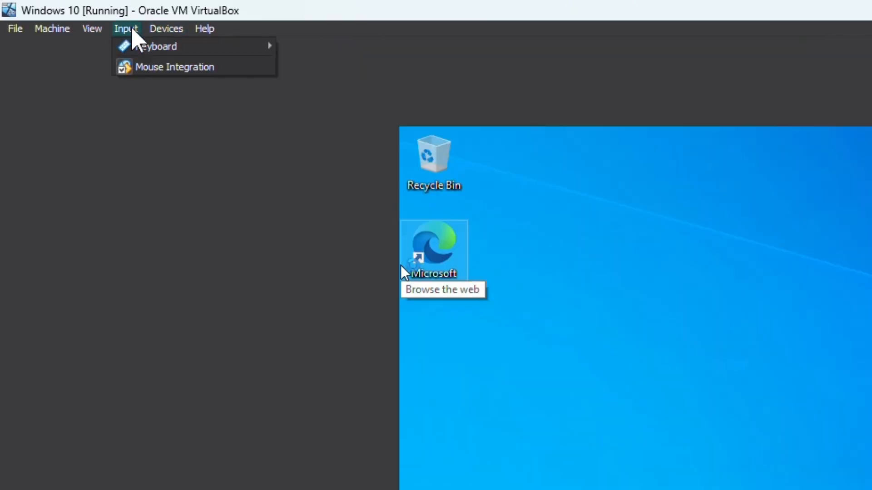
mouse_move(47, 29)
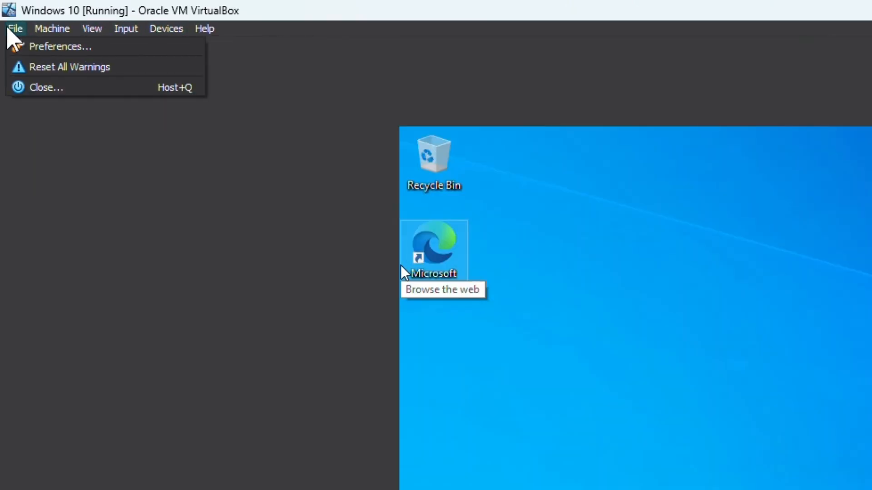
mouse_move(131, 31)
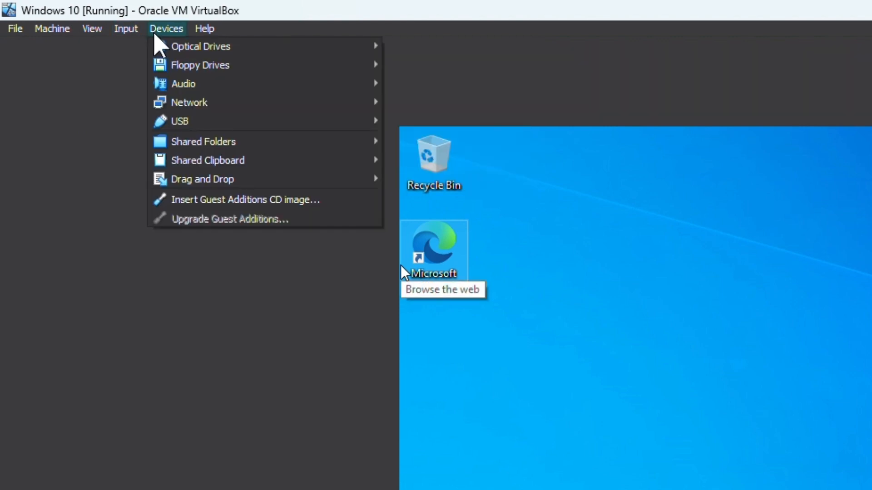
left_click(266, 207)
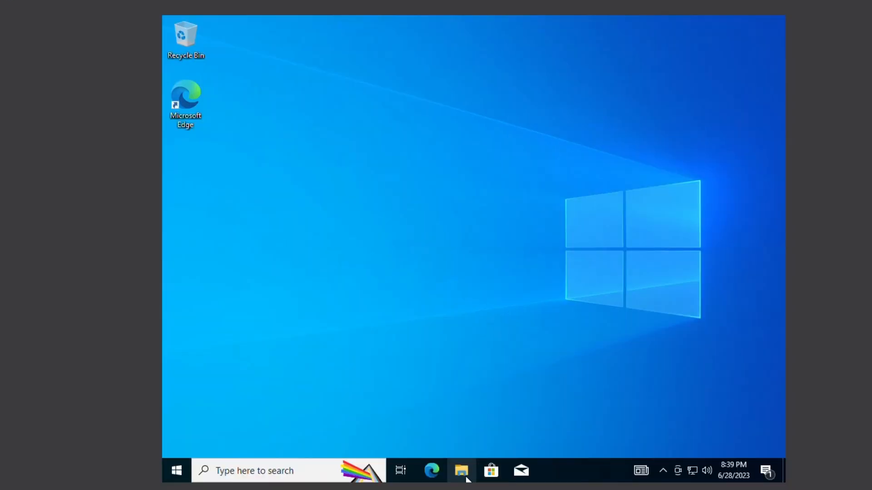
In the guest's File Explorer, open CD Drive (D:) and launch VBoxWindowsAdditions
left_click(461, 471)
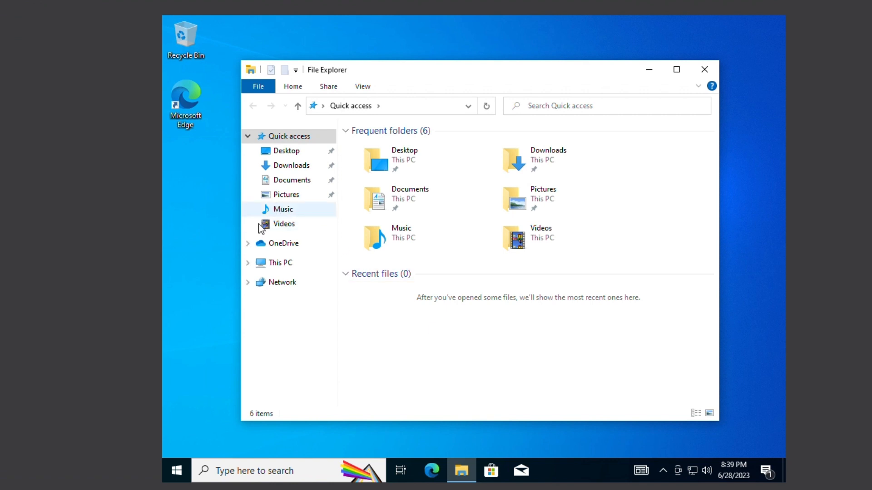
left_click(275, 263)
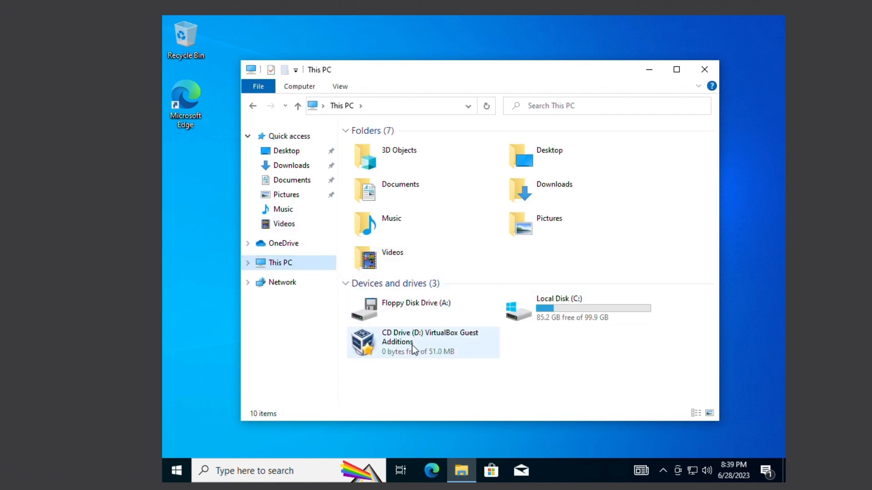
double_click(408, 350)
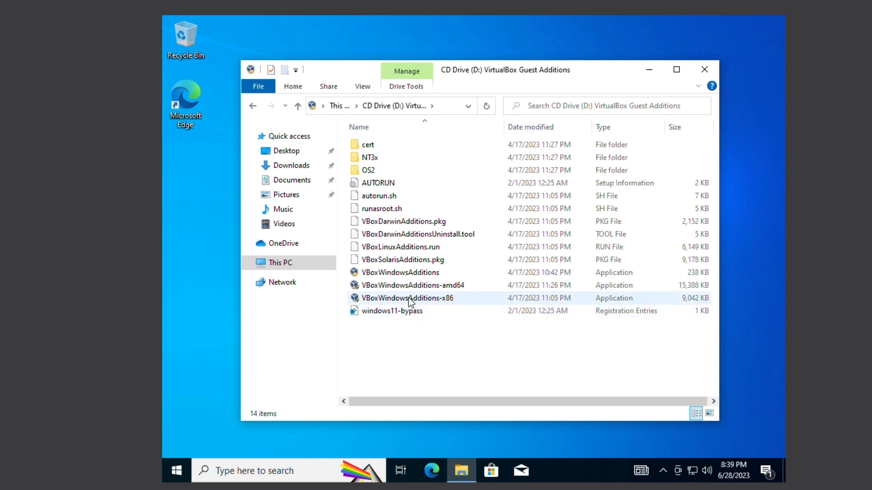
double_click(413, 273)
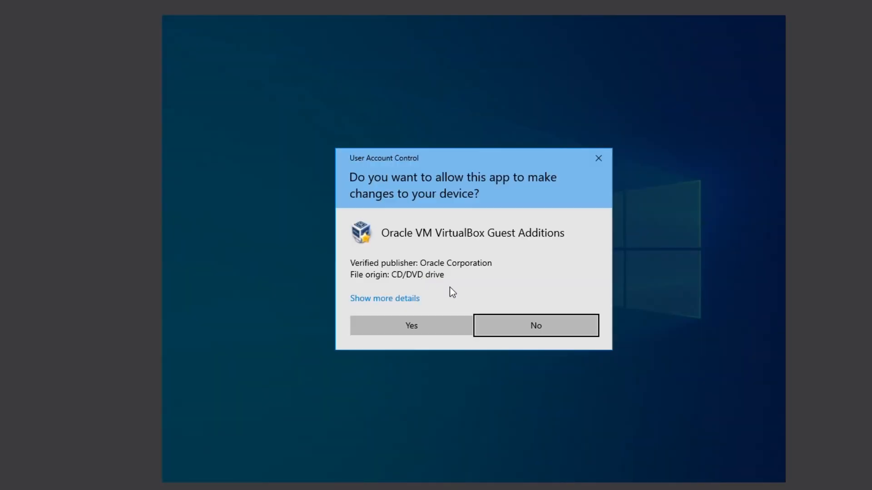
Install Guest Additions 7.0.8 to the default folder, then finish with Reboot now
left_click(452, 327)
left_click(534, 341)
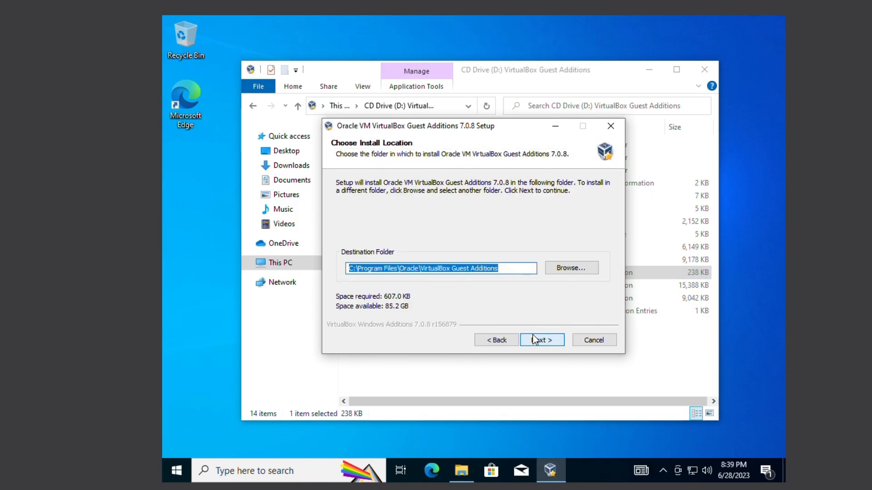
left_click(550, 341)
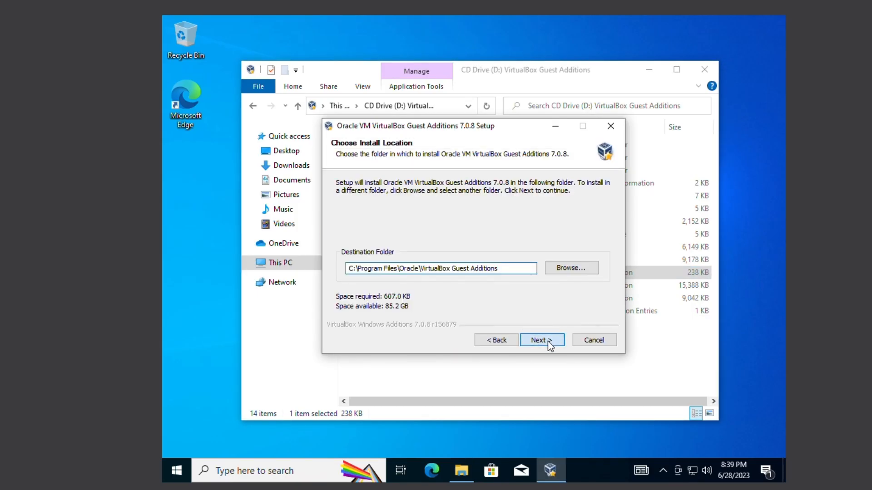
left_click(553, 341)
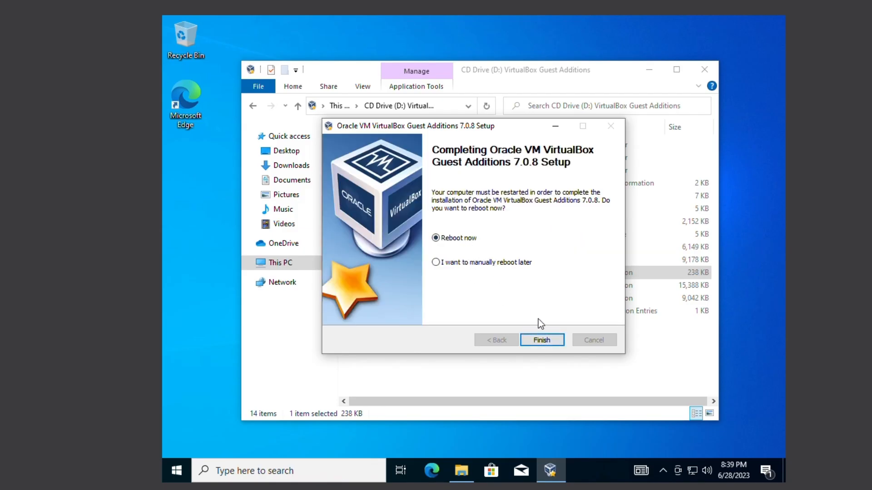
left_click(549, 344)
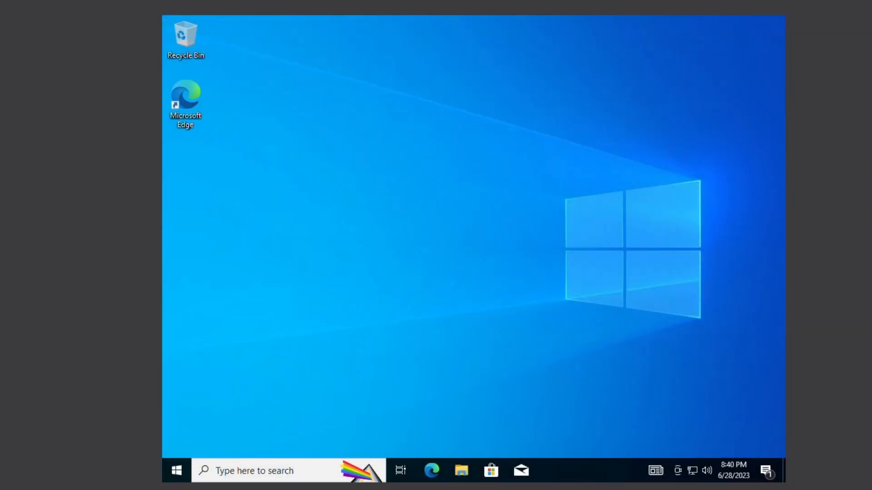
Change the guest's display resolution to 1280 × 960 and keep the changes
right_click(532, 124)
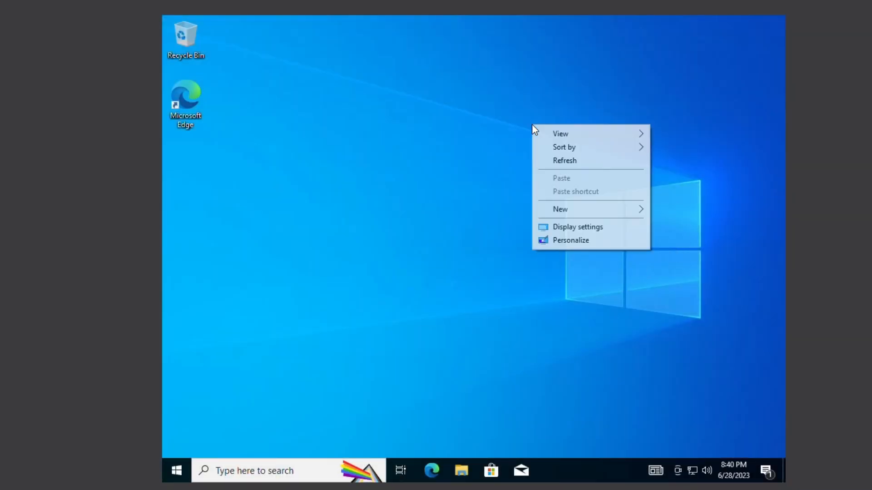
left_click(568, 227)
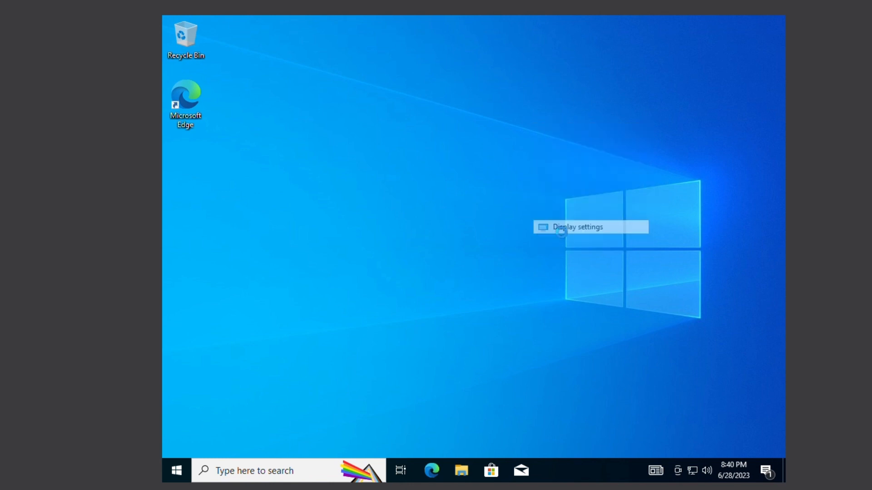
scroll(501, 284, "down", 2)
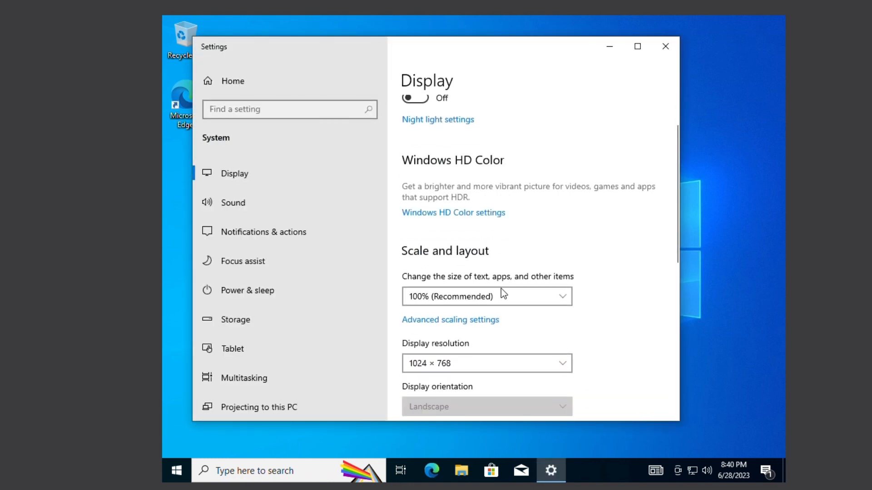
left_click(432, 362)
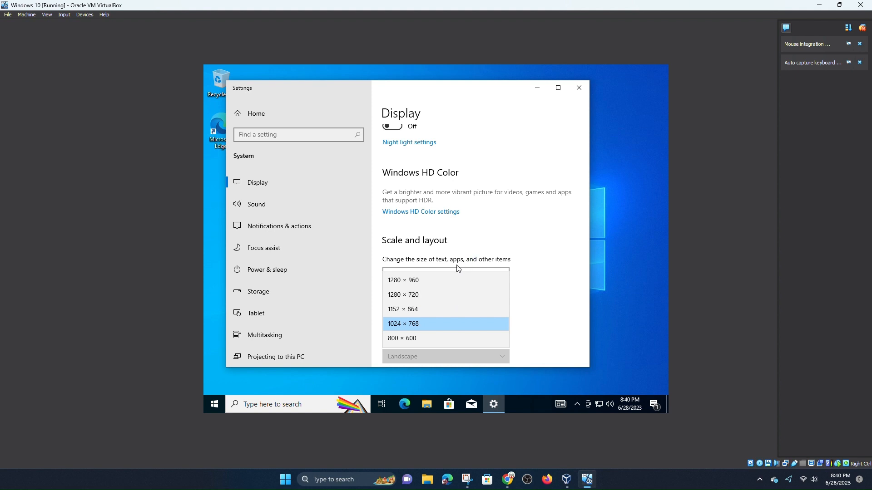
left_click(422, 281)
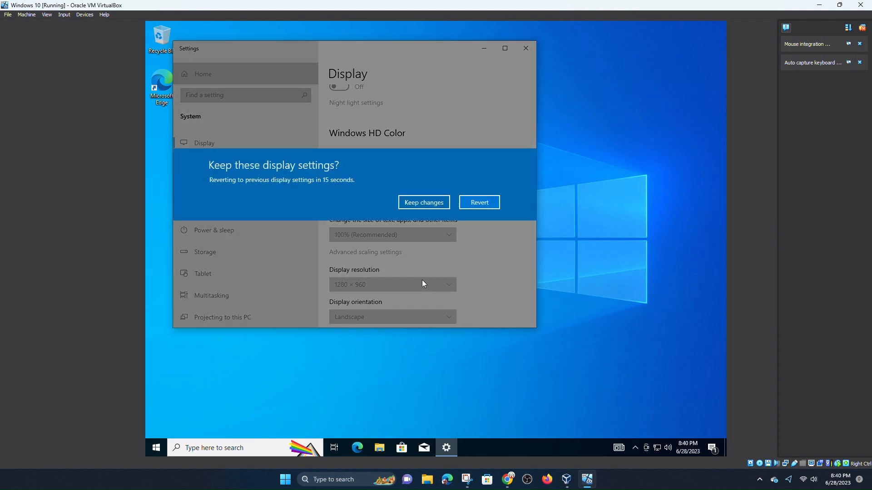
left_click(430, 202)
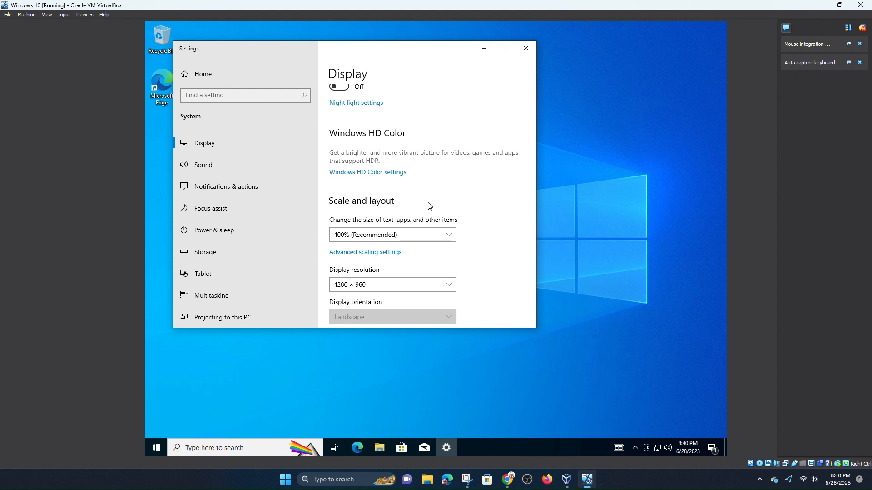
Recheck the resolution list, then close the Windows Settings window
scroll(395, 254, "down", 1)
left_click(377, 243)
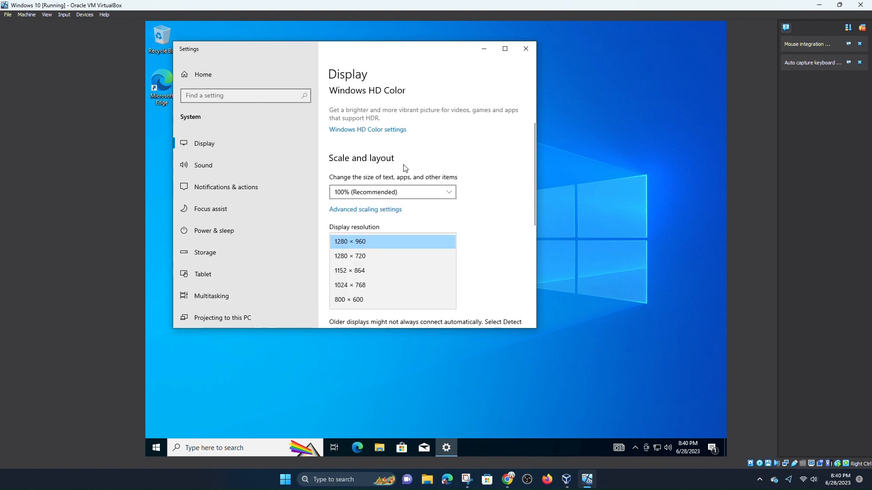
left_click(525, 49)
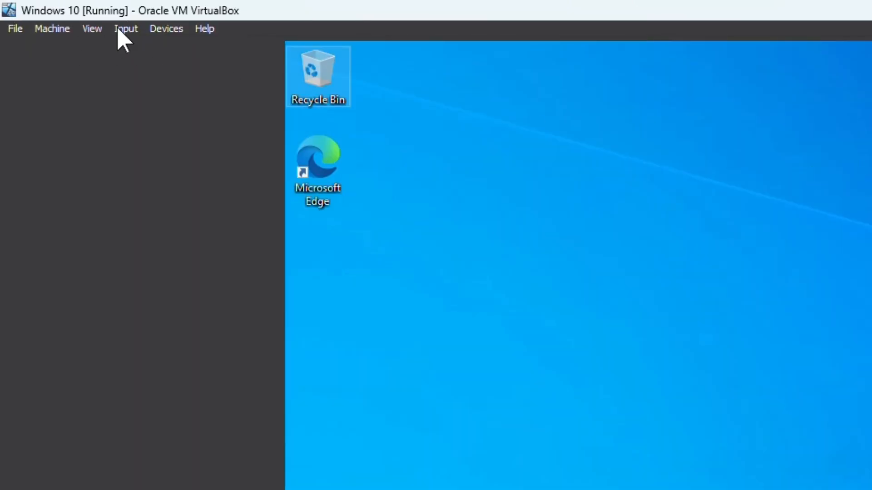
Switch the VM to full-screen mode via View and dismiss the VirtualBox notifications
left_click(122, 29)
mouse_move(95, 29)
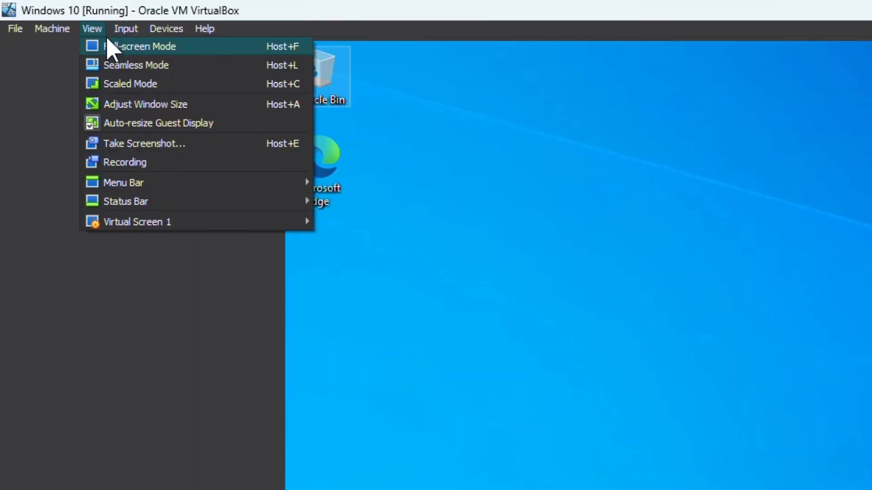
left_click(108, 43)
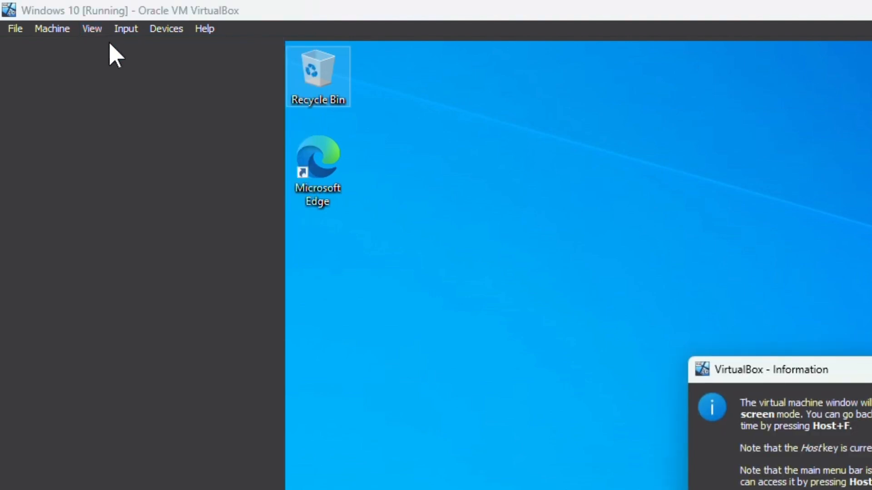
left_click(421, 272)
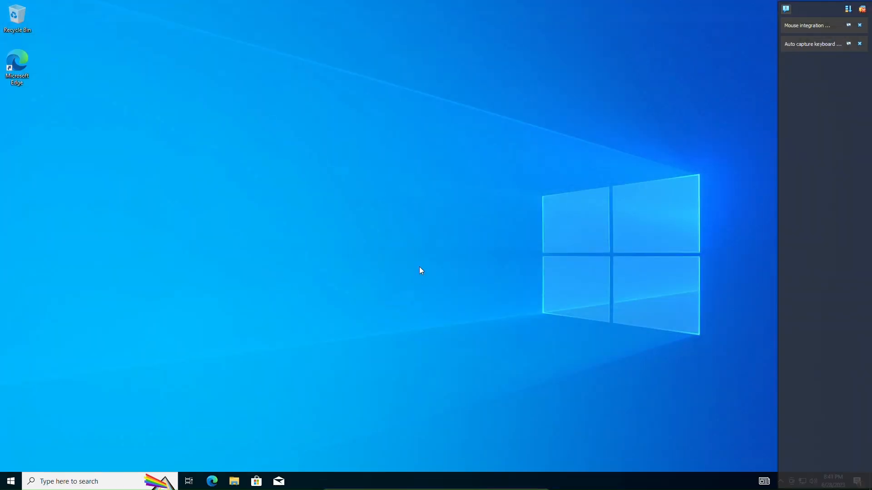
left_click(862, 8)
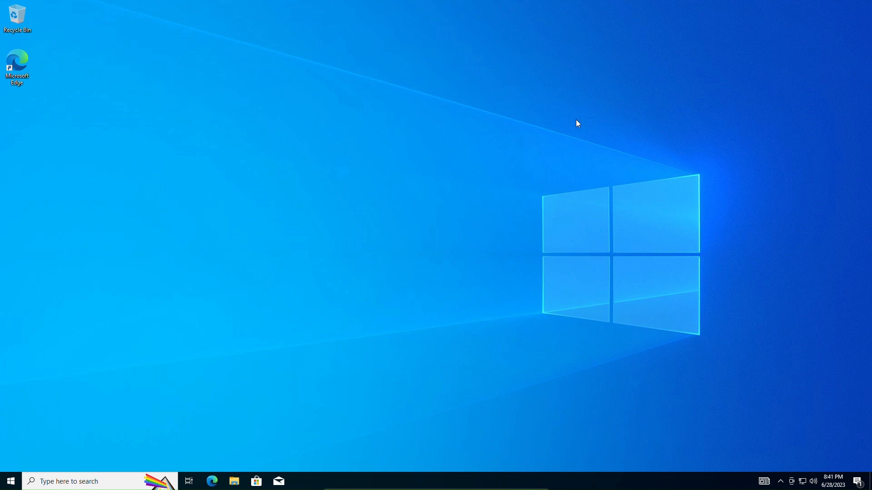
Refresh the guest desktop and set its display resolution to 1920 × 1080
right_click(351, 195)
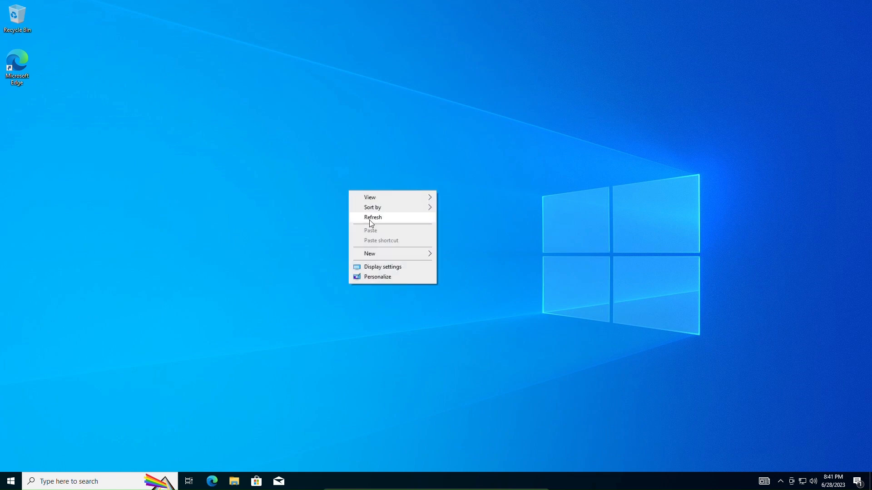
left_click(370, 220)
right_click(498, 174)
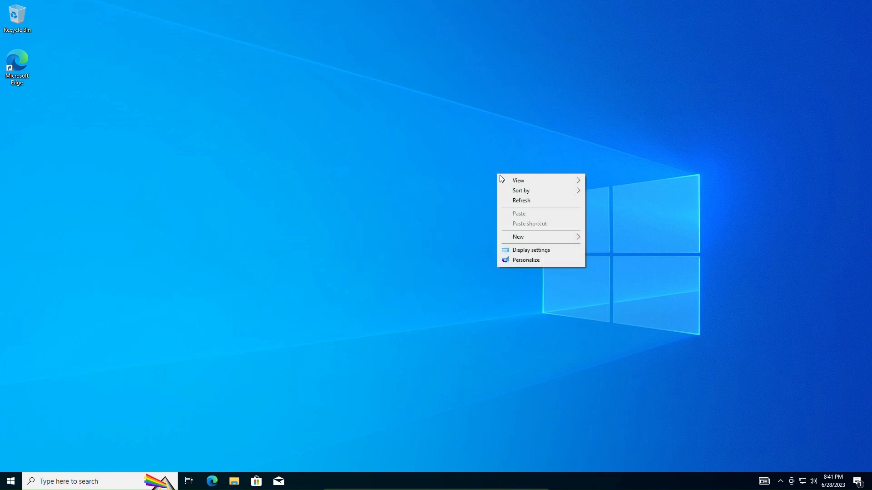
left_click(532, 251)
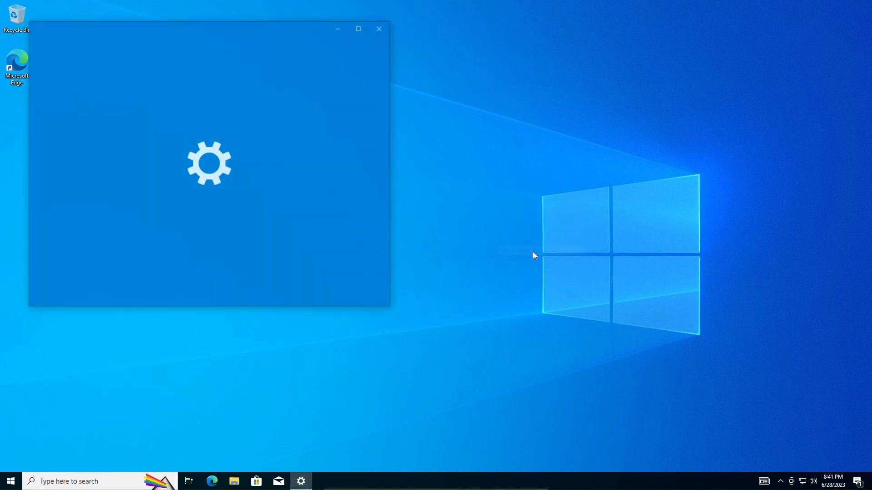
scroll(234, 259, "down", 2)
left_click(286, 262)
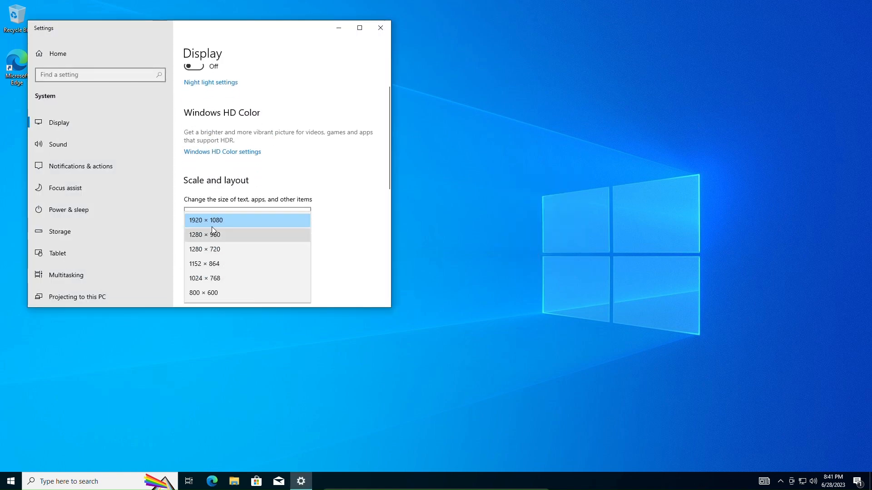
left_click(245, 224)
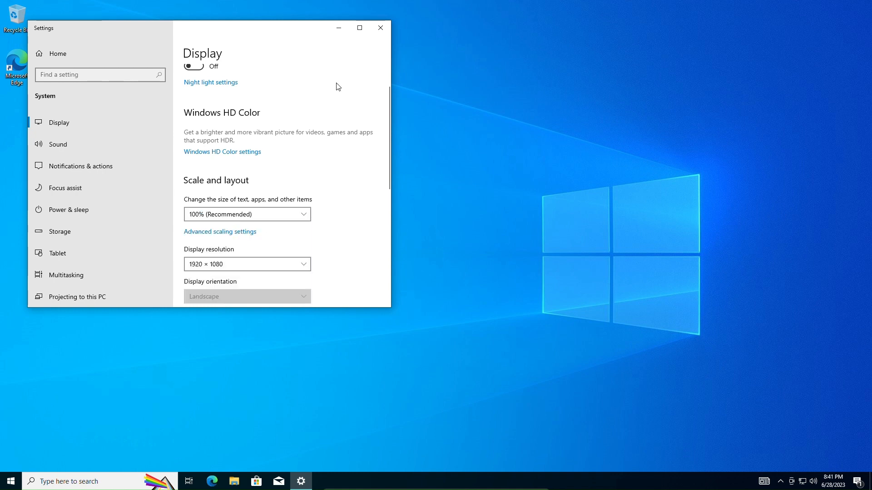
Close the Settings window and refresh the guest desktop
left_click(380, 28)
right_click(211, 130)
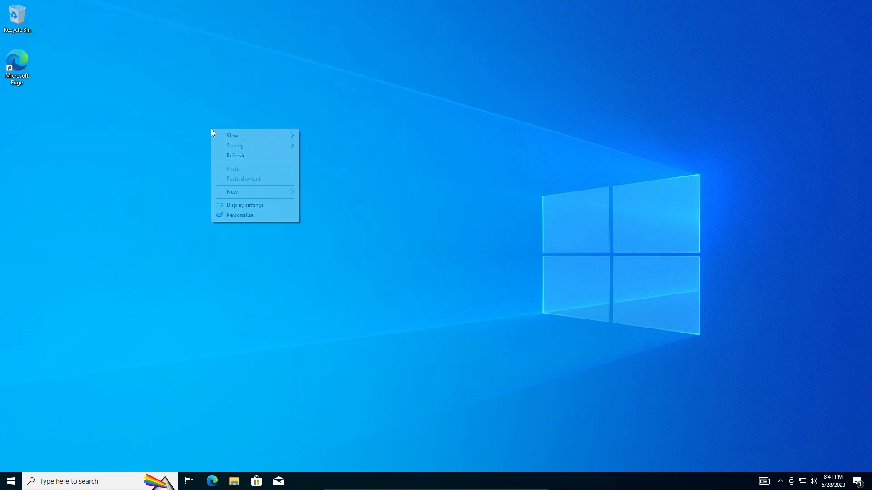
left_click(245, 157)
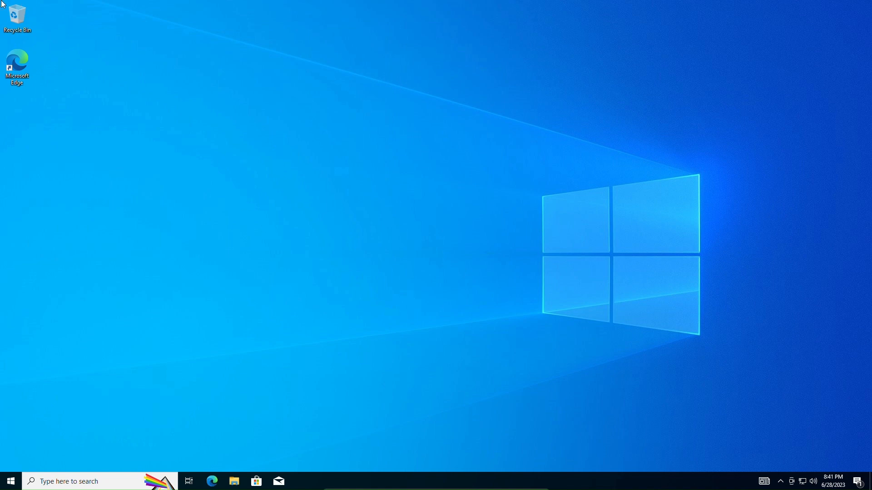
double_click(17, 16)
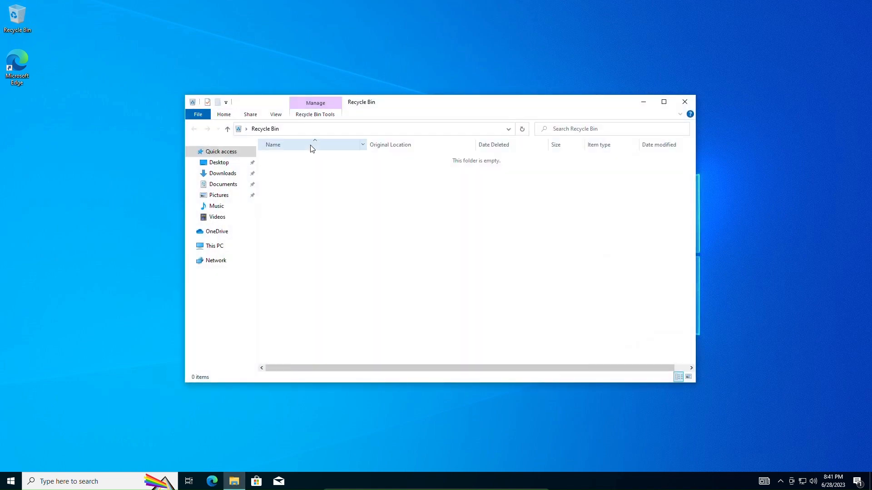
left_click(203, 159)
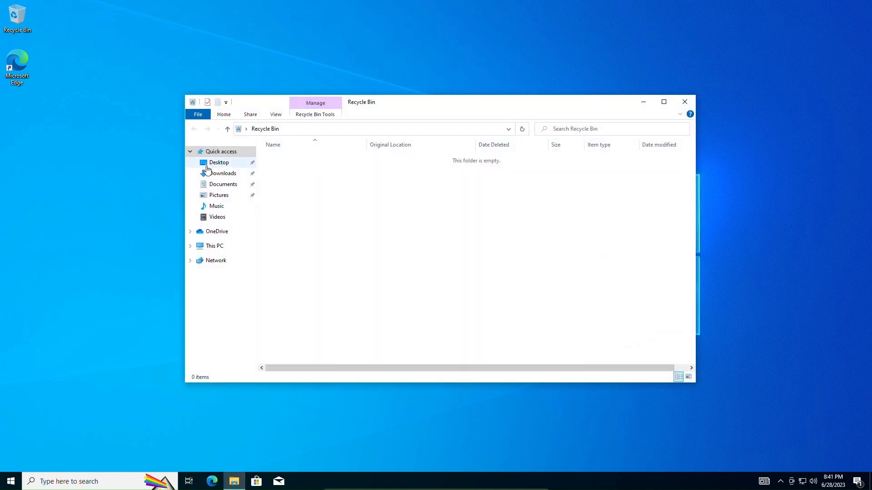
left_click(215, 249)
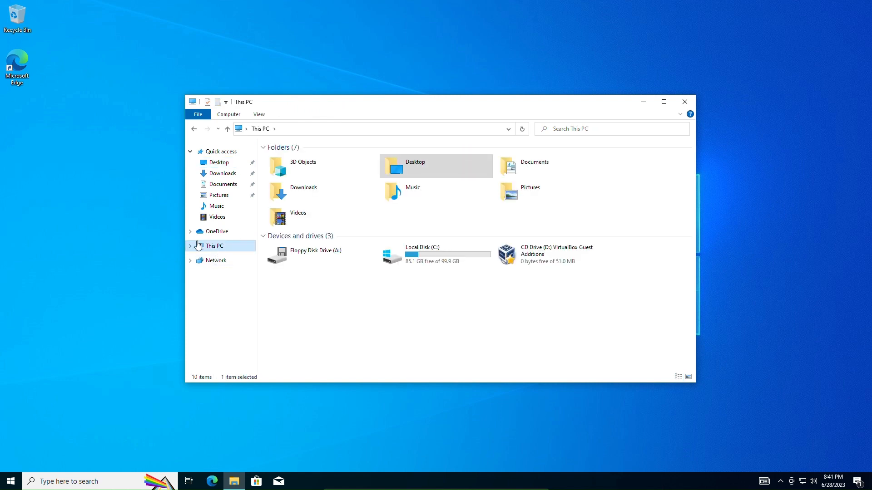
left_click(190, 246)
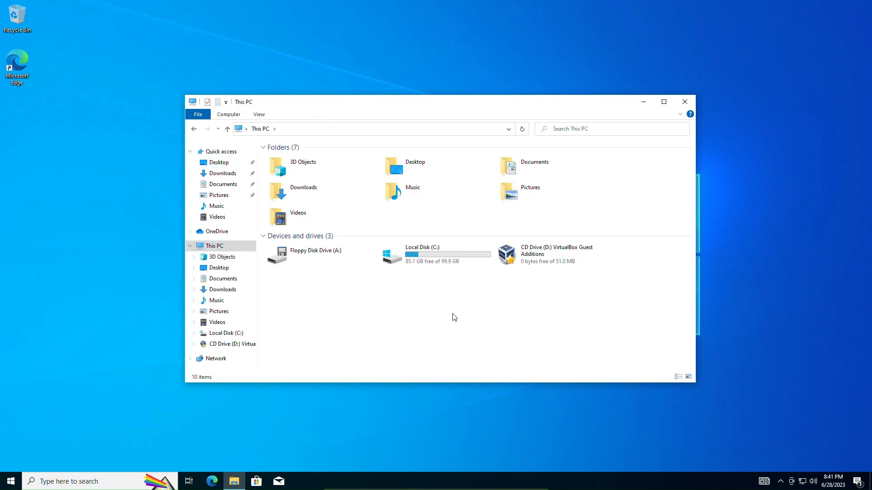
left_click(685, 103)
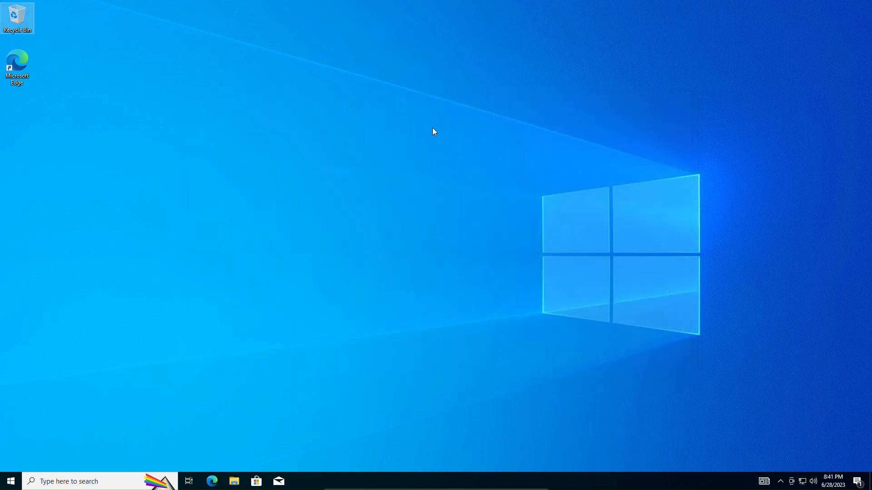
left_click(401, 174)
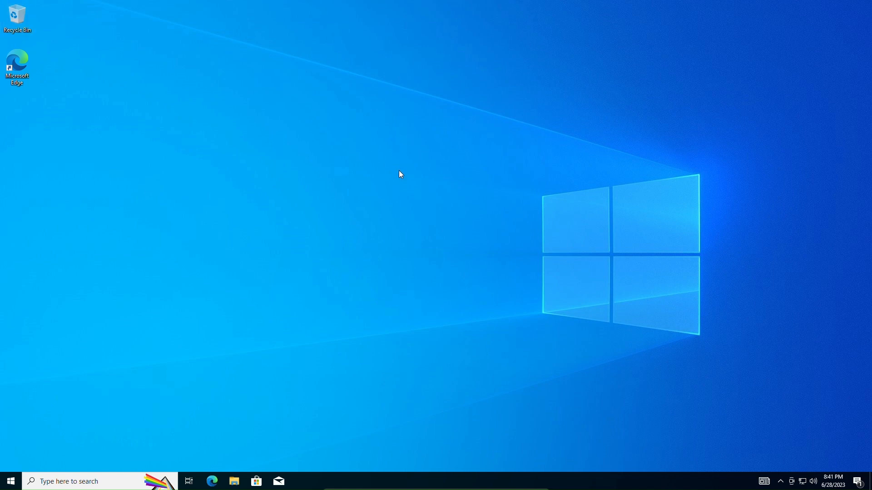
mouse_move(501, 486)
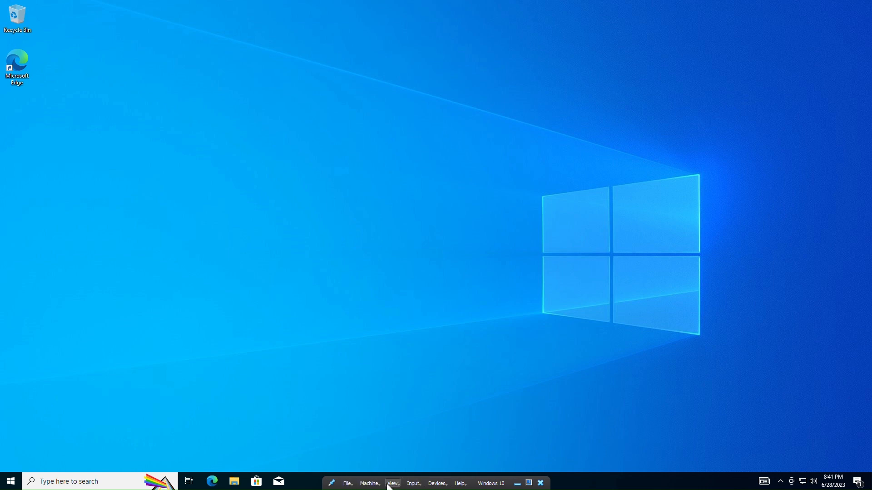
Exit full-screen mode and shut down the Windows 10 guest from Start > Power
left_click(529, 483)
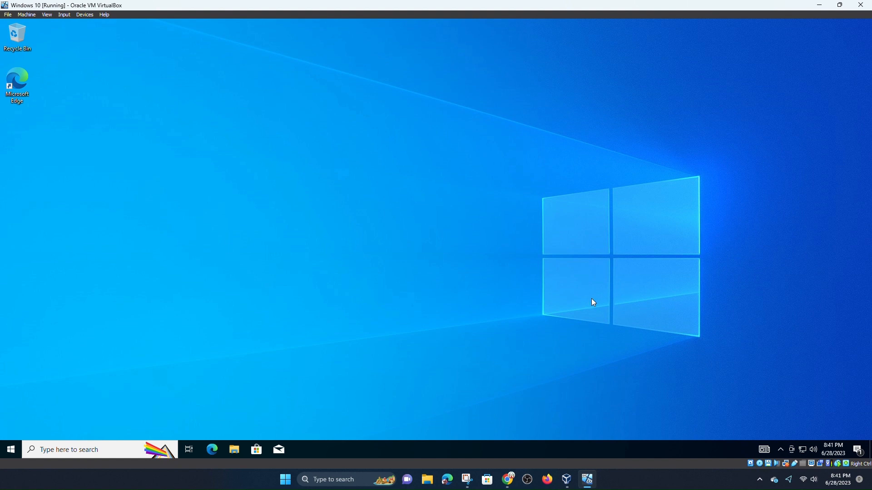
right_click(15, 453)
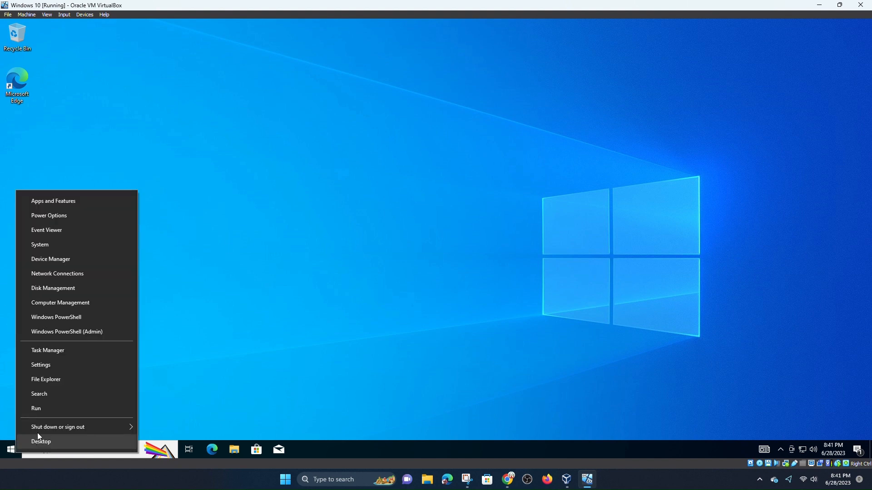
left_click(10, 450)
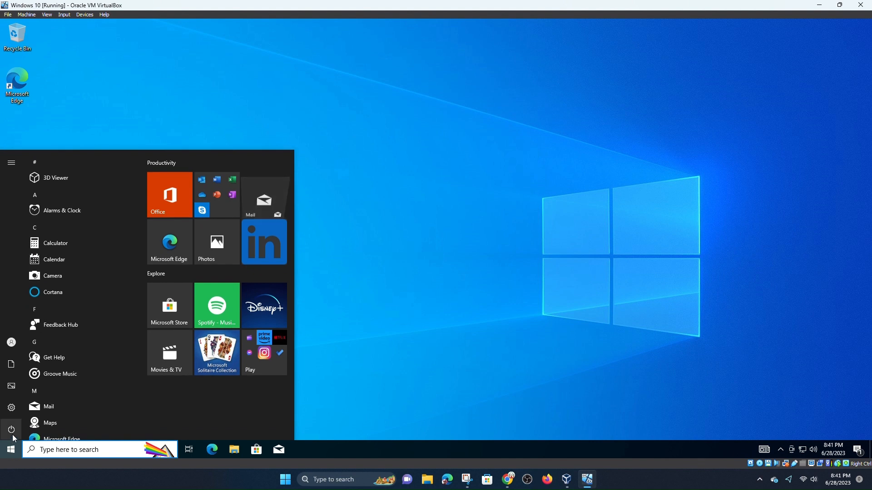
left_click(12, 432)
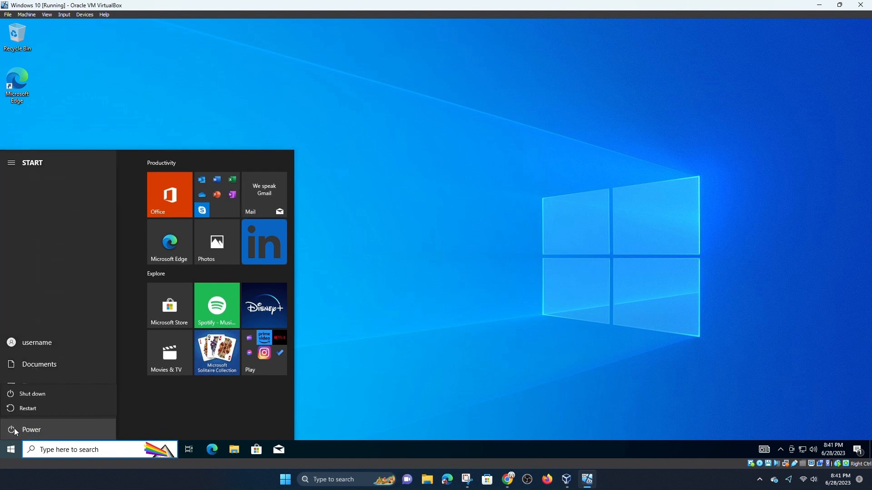
left_click(38, 391)
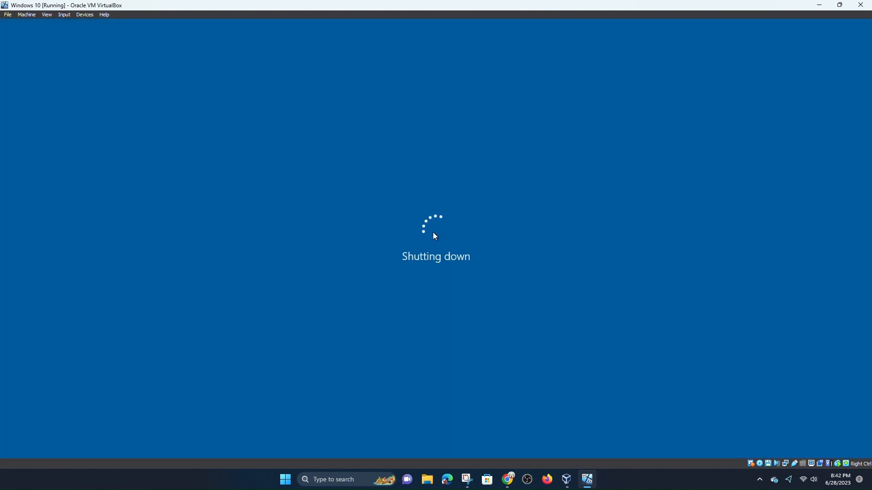